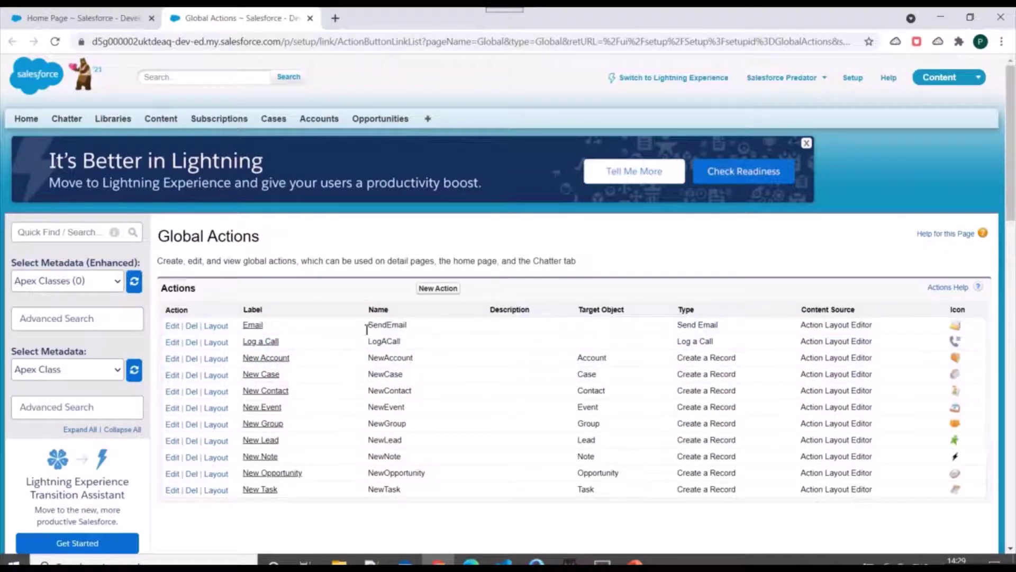
Open the New Opportunity global action in a new browser tab and switch to it.
scroll(307, 370, down, 3)
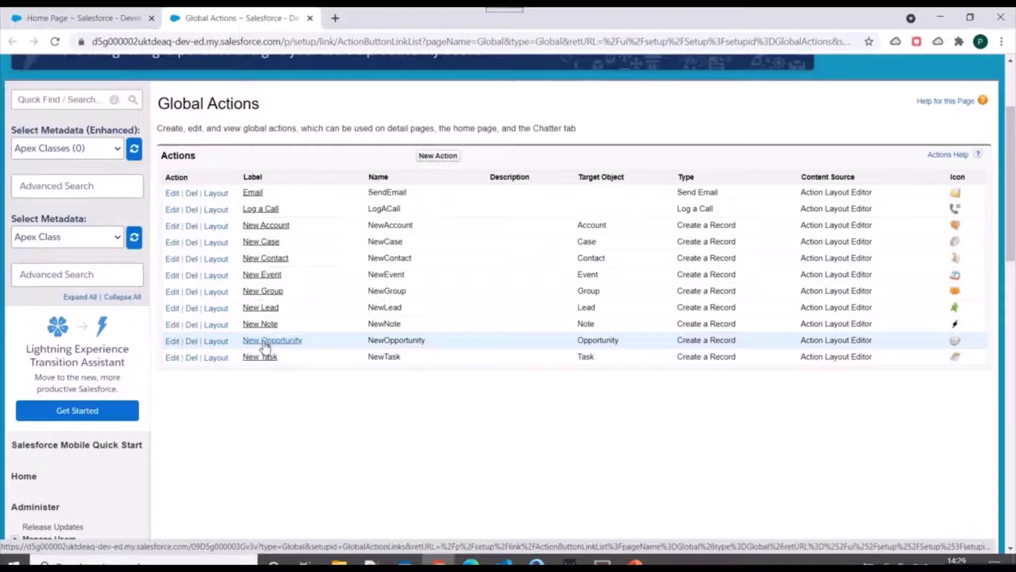
right_click(265, 347)
click(276, 350)
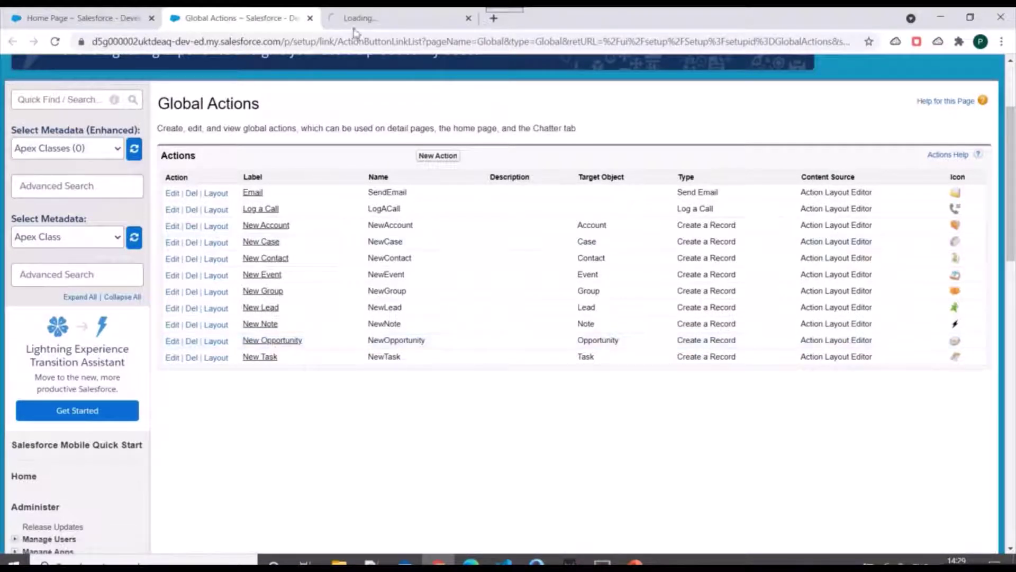
click(373, 12)
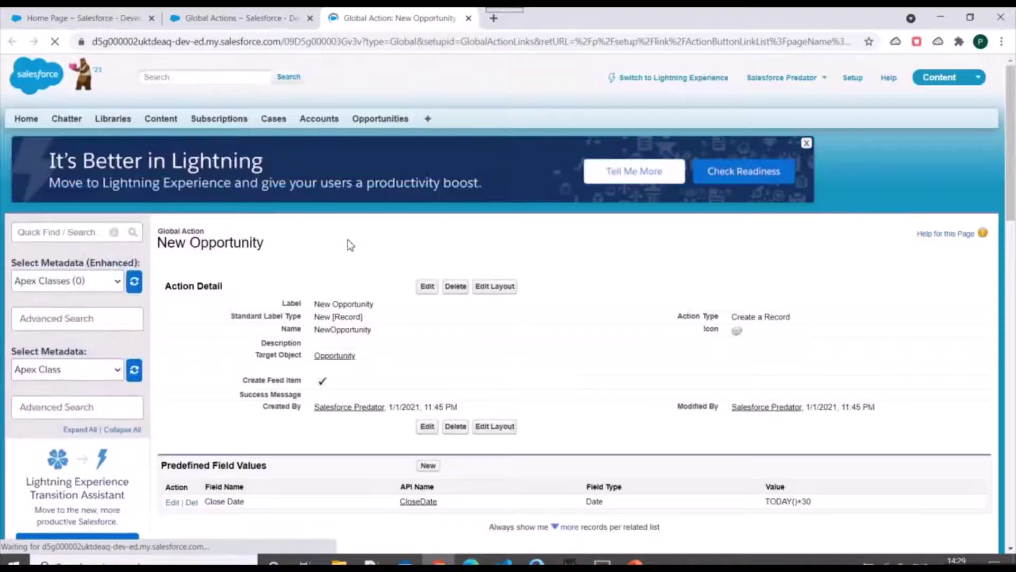
Examine the New Opportunity action's standard label type, target object and predefined field values.
scroll(354, 244, down, 1)
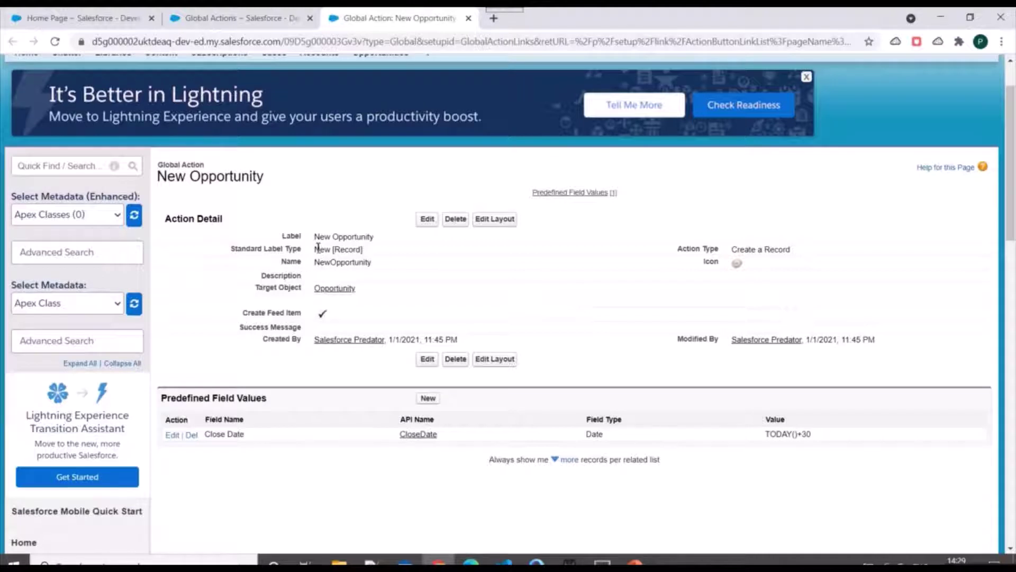
drag(315, 248, 354, 251)
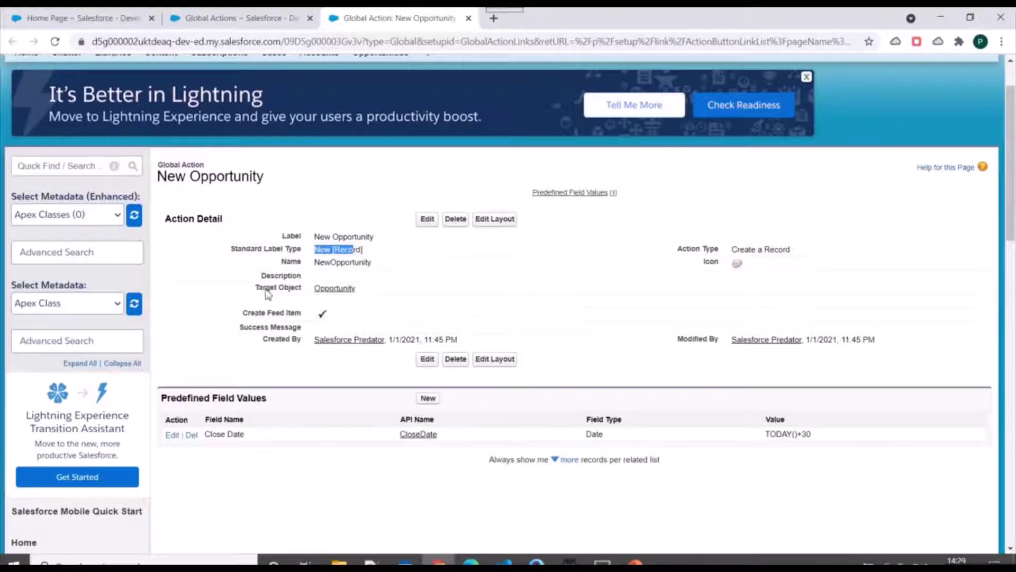
drag(314, 288, 356, 289)
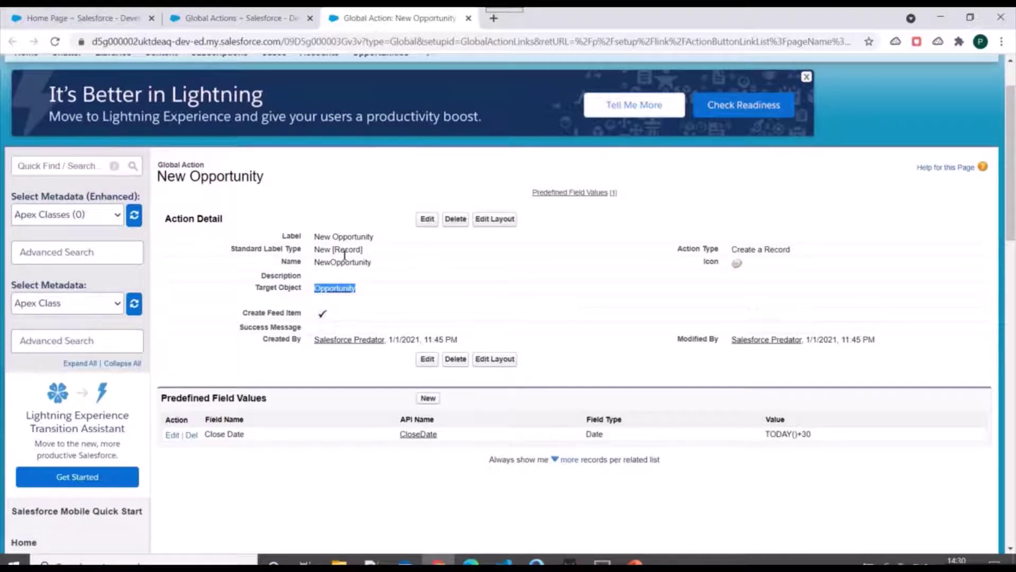
scroll(326, 236, down, 3)
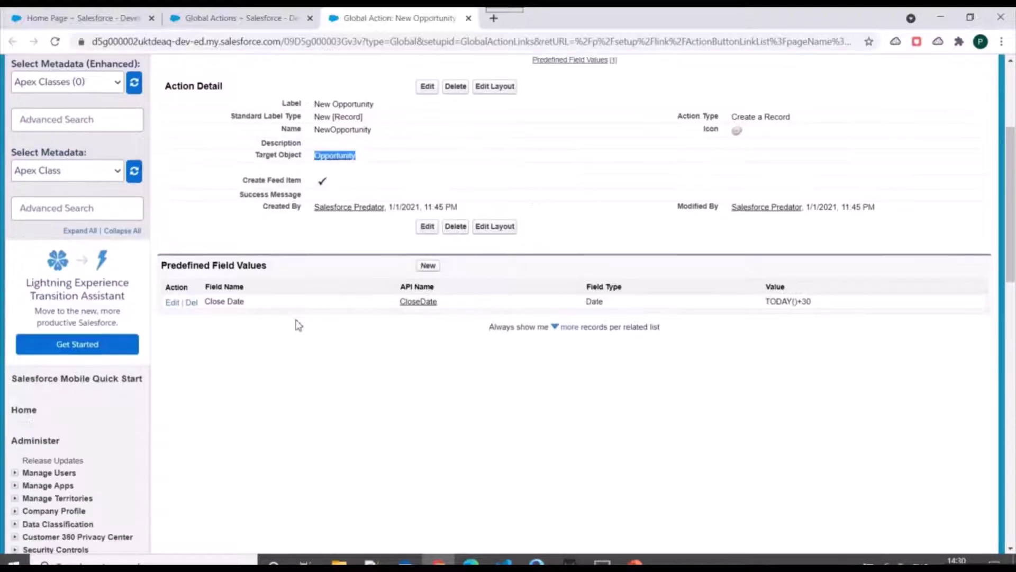
drag(204, 265, 278, 271)
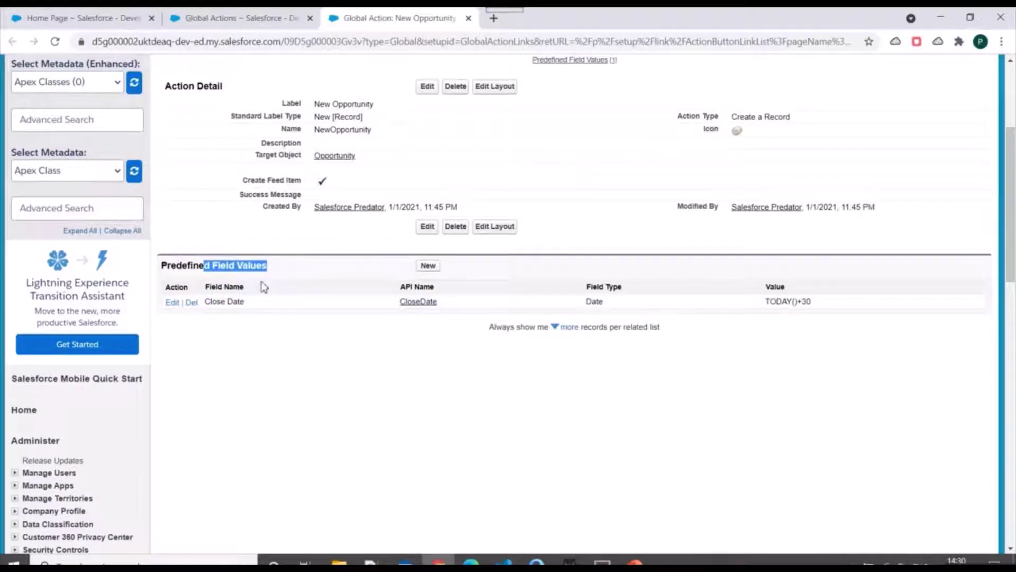
scroll(302, 320, up, 2)
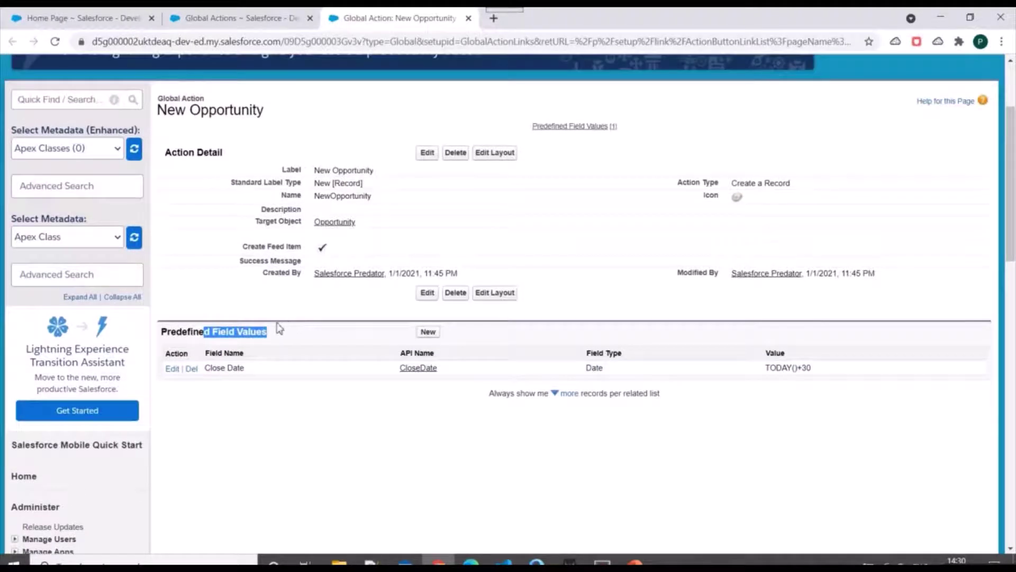
scroll(286, 326, down, 3)
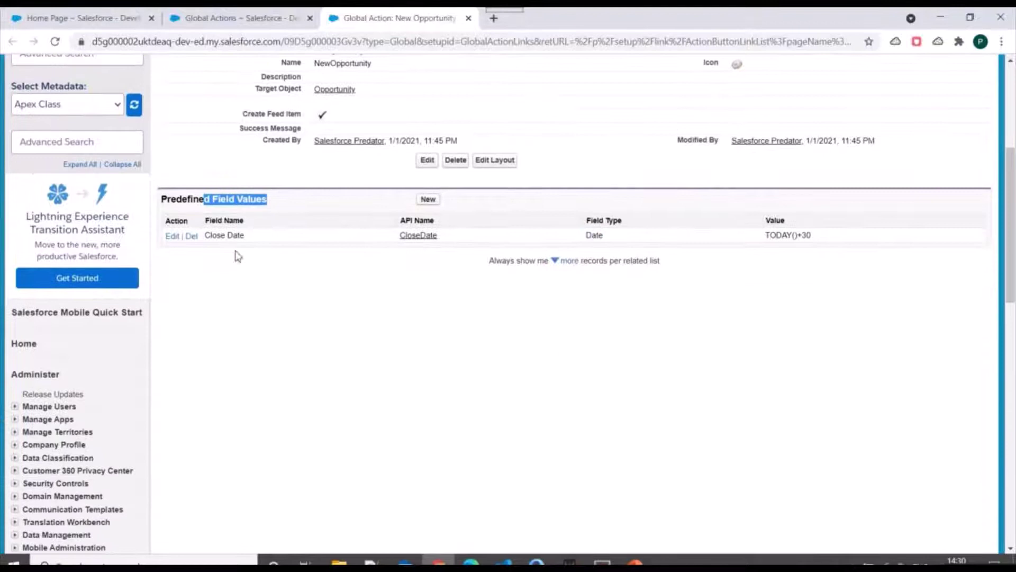
Open the predefined Close Date value, review its formula and field, and leave without saving.
click(172, 236)
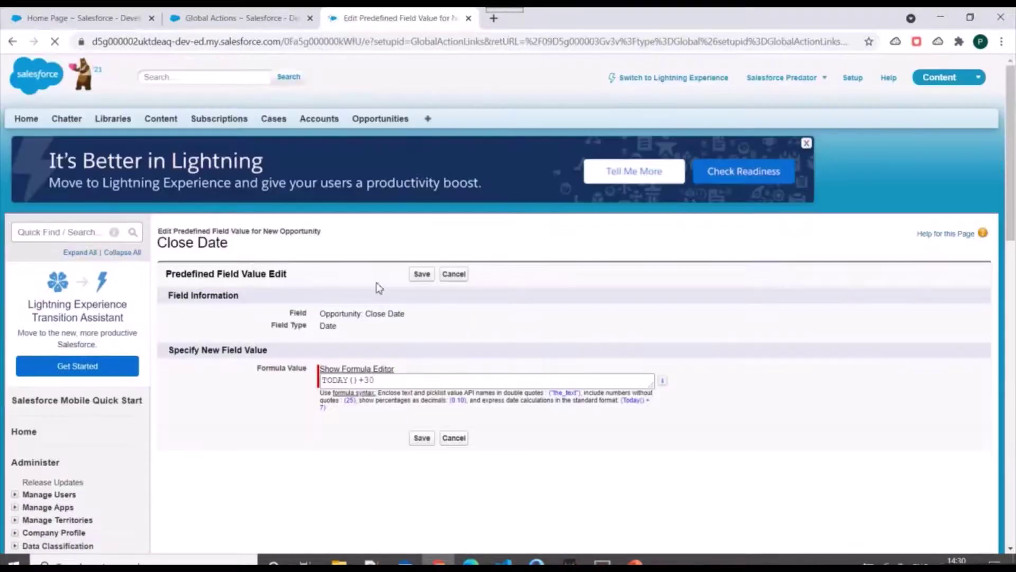
scroll(393, 349, down, 2)
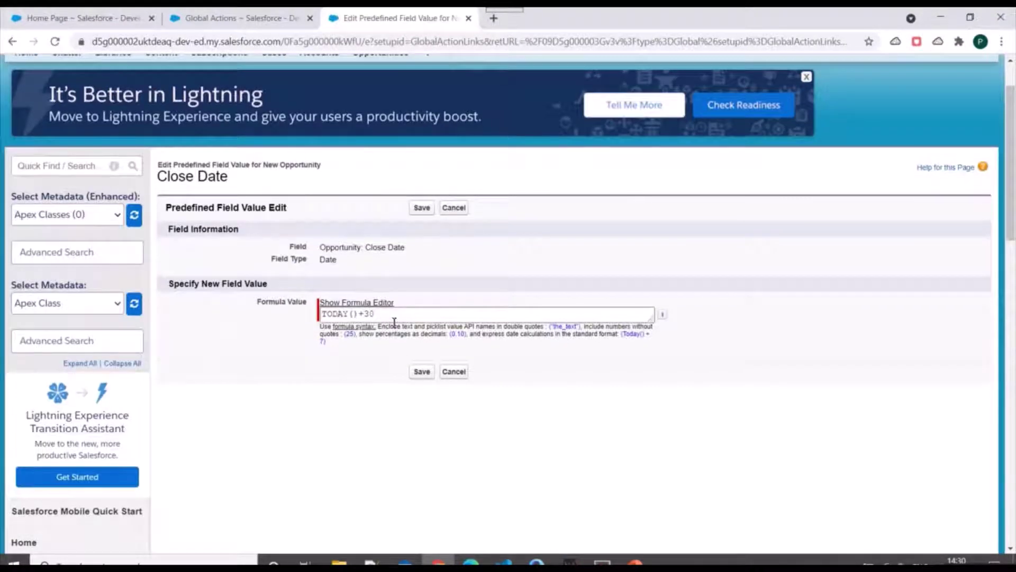
drag(390, 314, 321, 313)
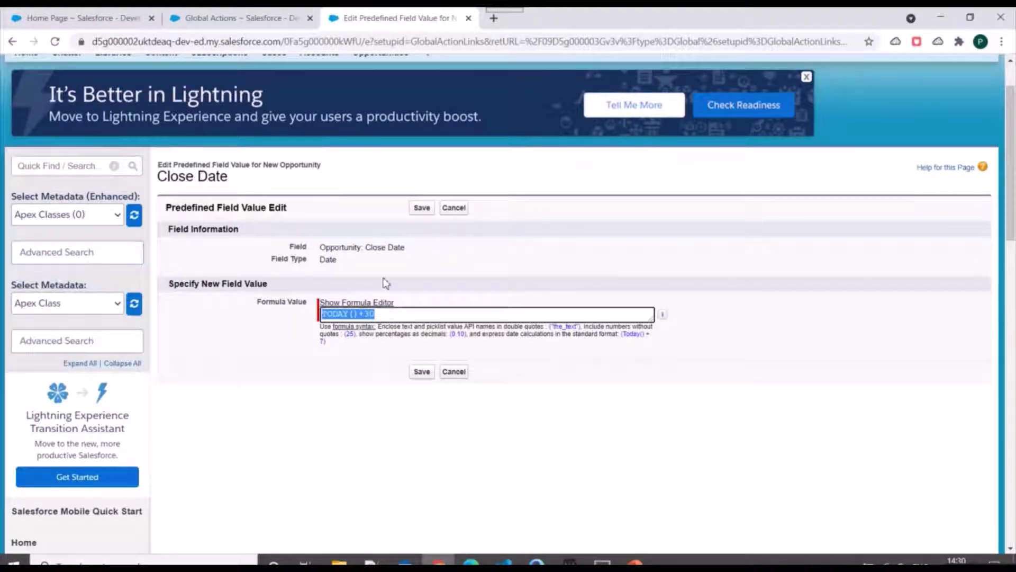
drag(365, 249, 417, 256)
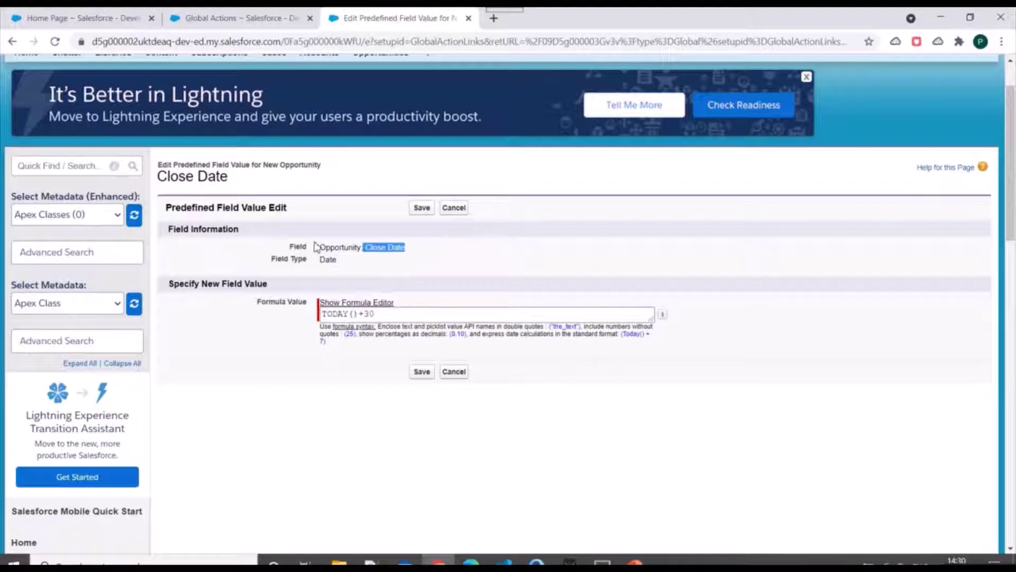
click(453, 207)
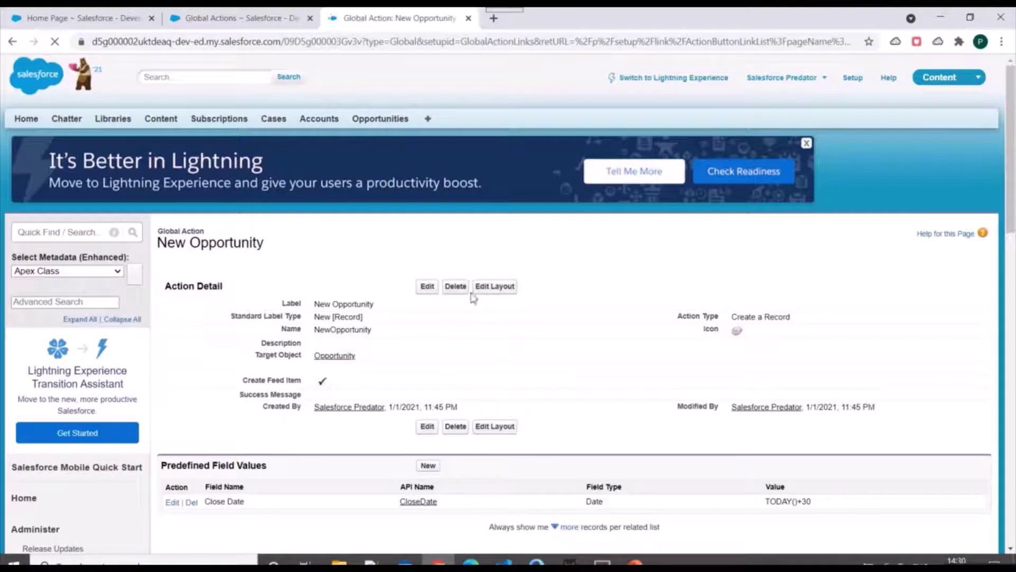
Open the New Opportunity action's layout, review its placed and available fields, and save the layout.
click(491, 289)
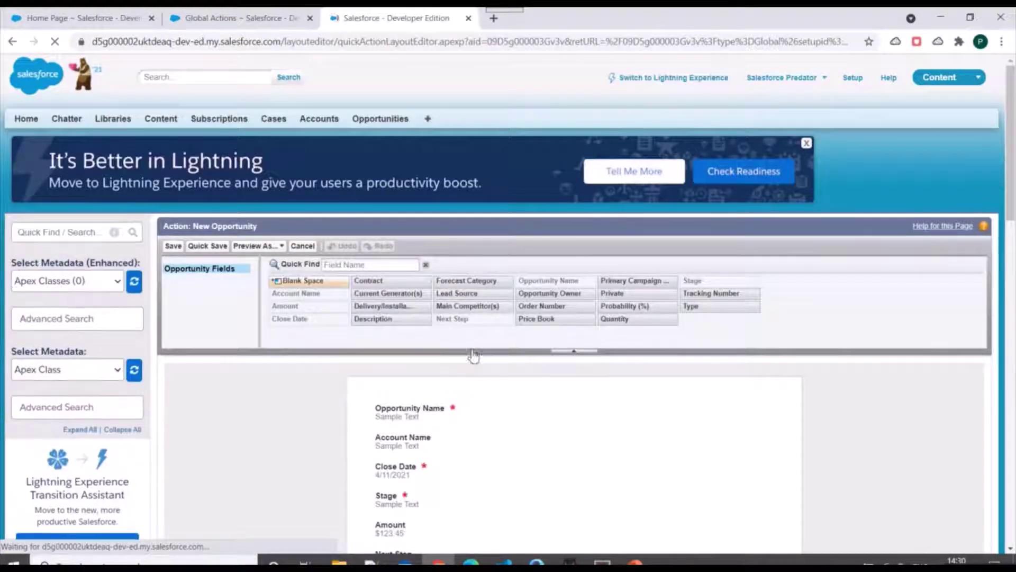
scroll(492, 411, down, 1)
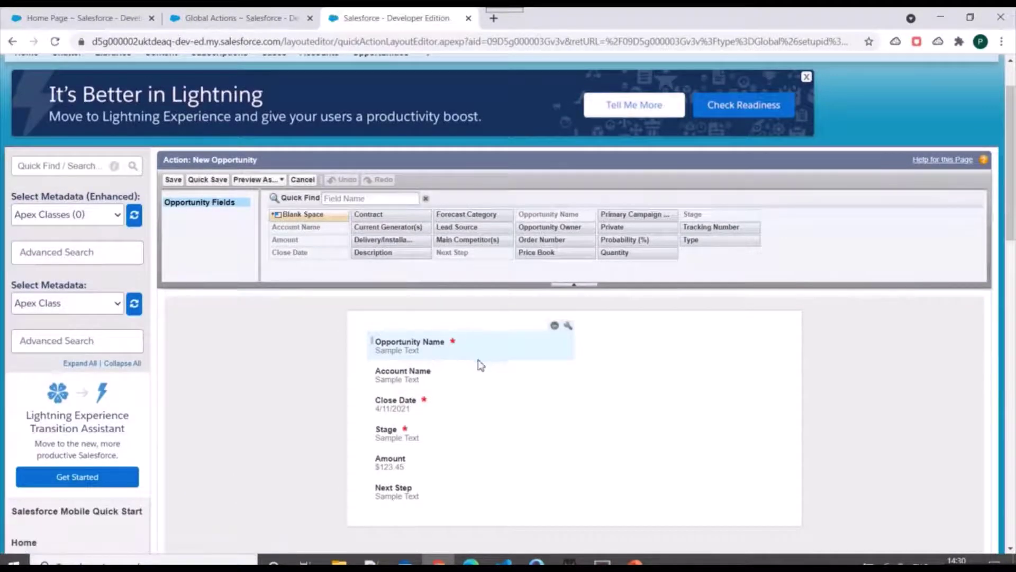
scroll(479, 364, down, 1)
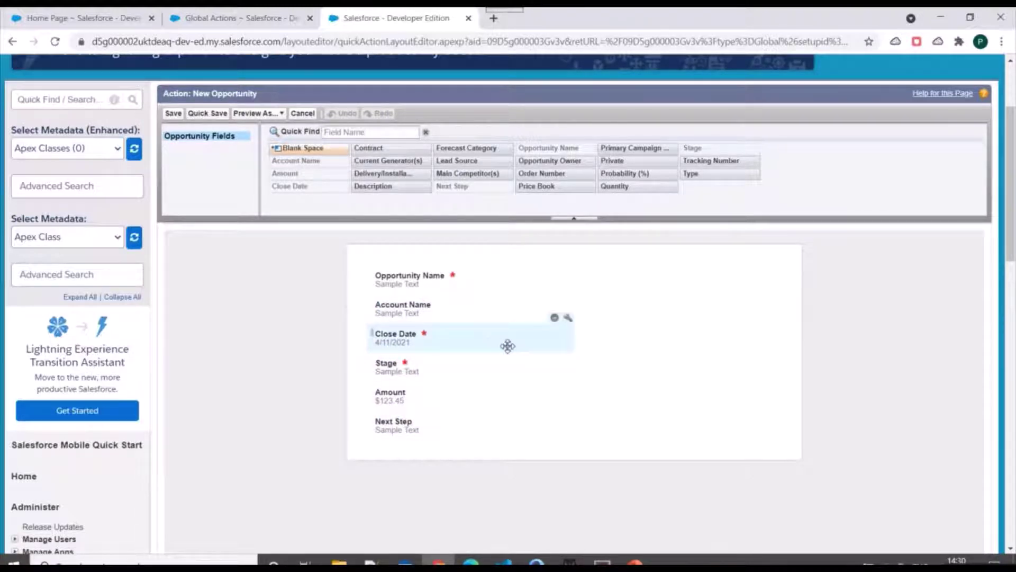
scroll(509, 362, up, 3)
scroll(463, 328, down, 1)
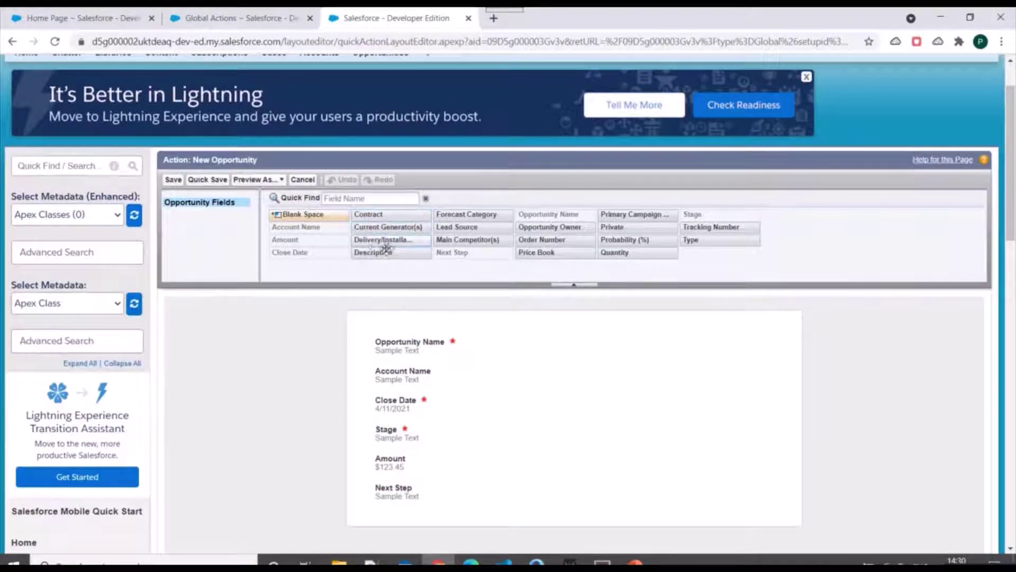
scroll(350, 286, down, 1)
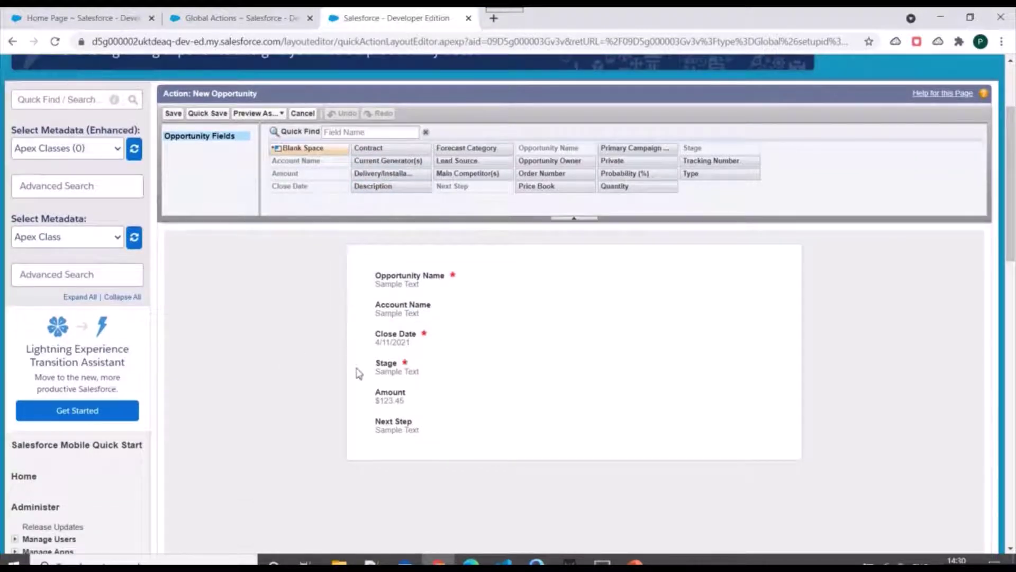
click(173, 113)
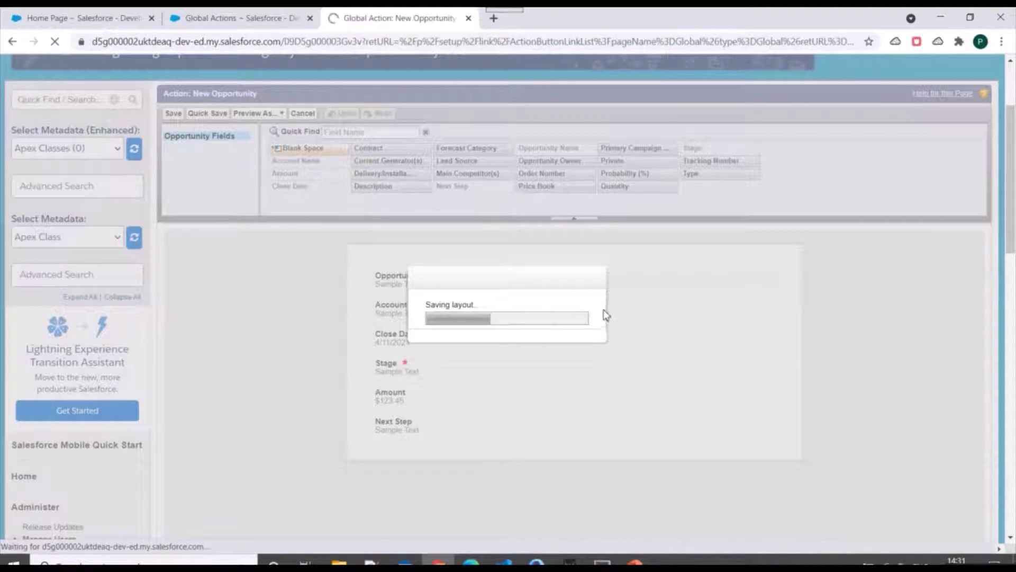
Open the New Opportunity action for editing, inspect its action type, target object and standard label type, and cancel back to the details.
scroll(503, 285, down, 1)
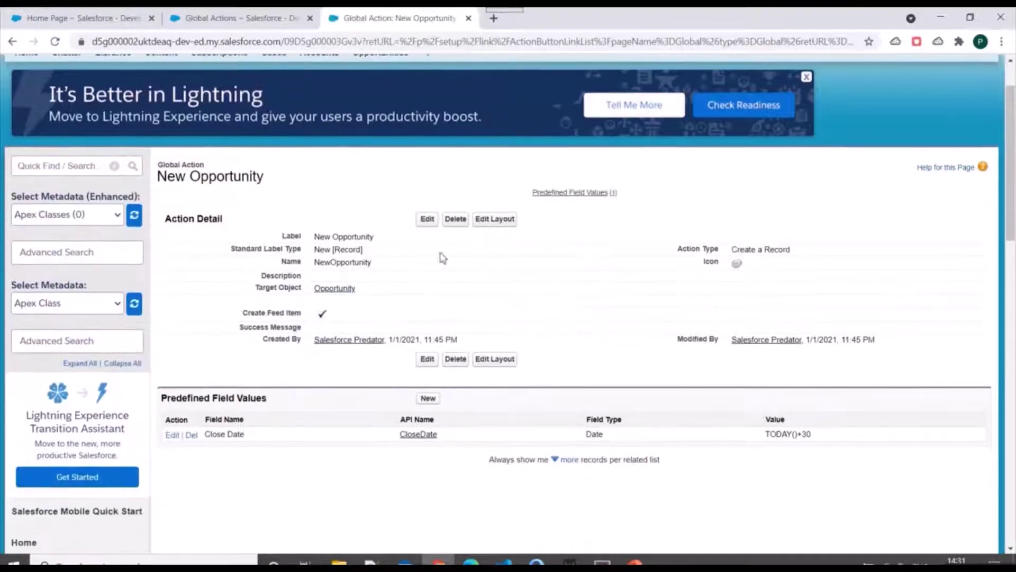
click(428, 220)
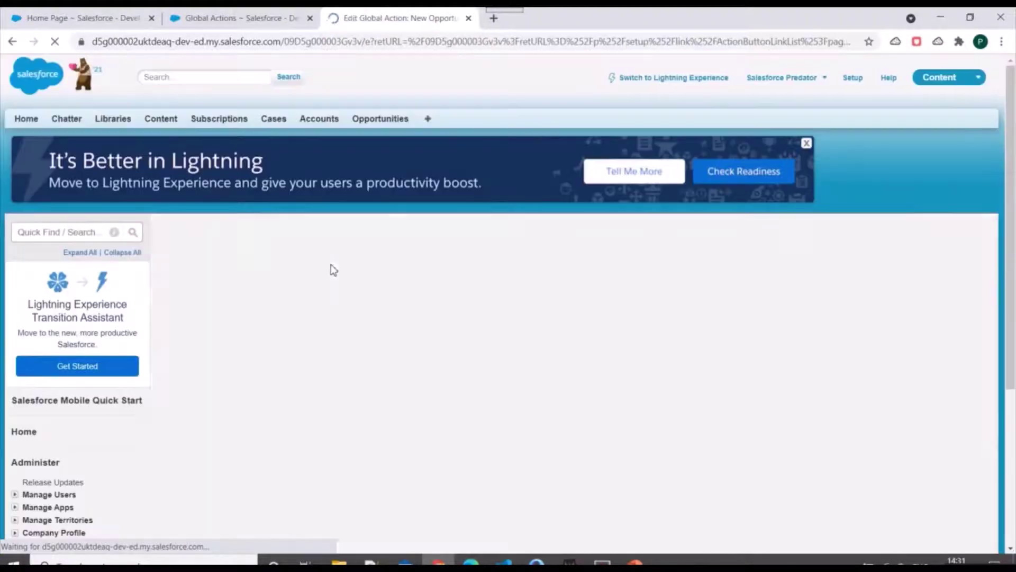
scroll(508, 301, down, 1)
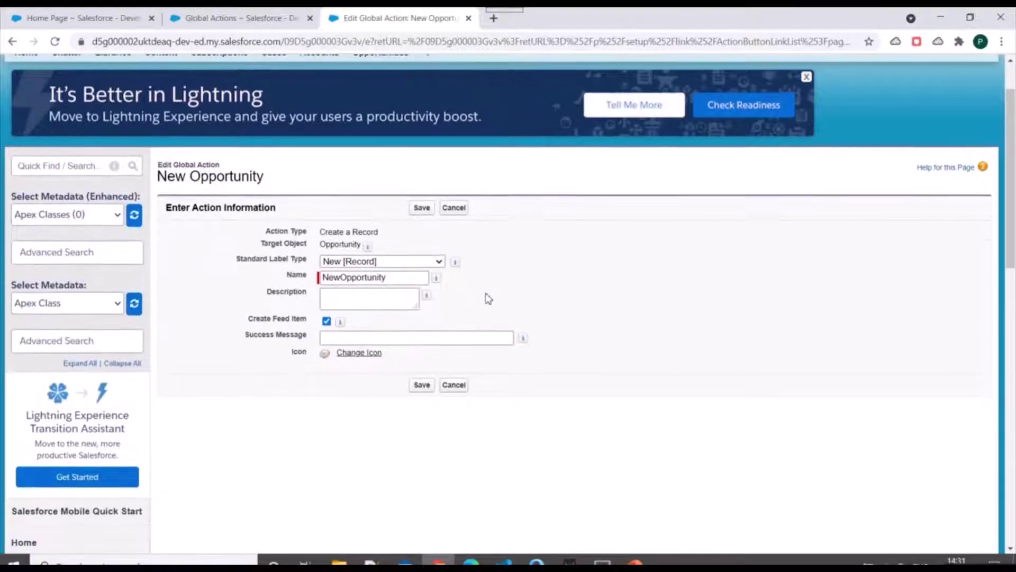
scroll(272, 286, down, 1)
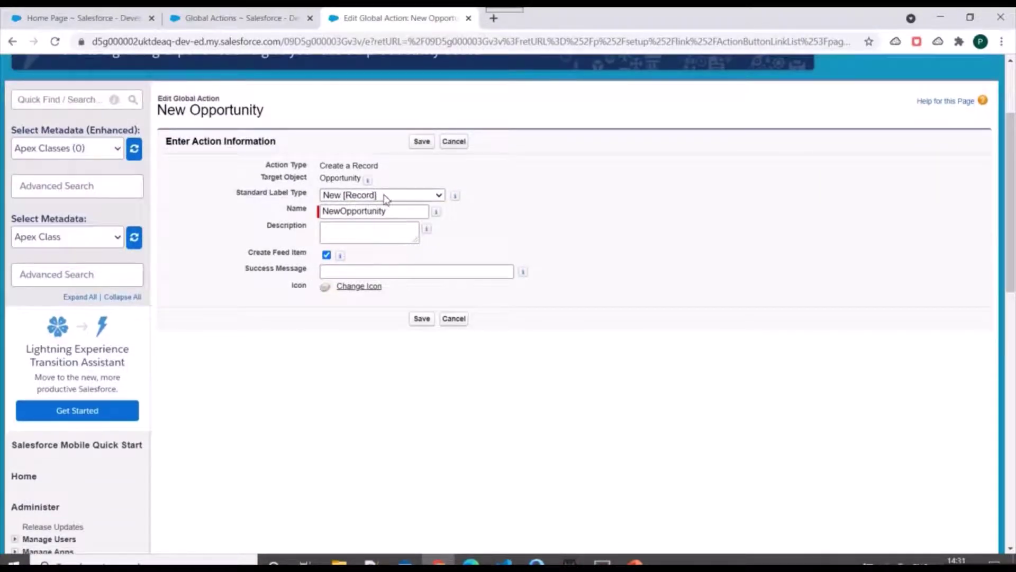
click(385, 198)
click(388, 243)
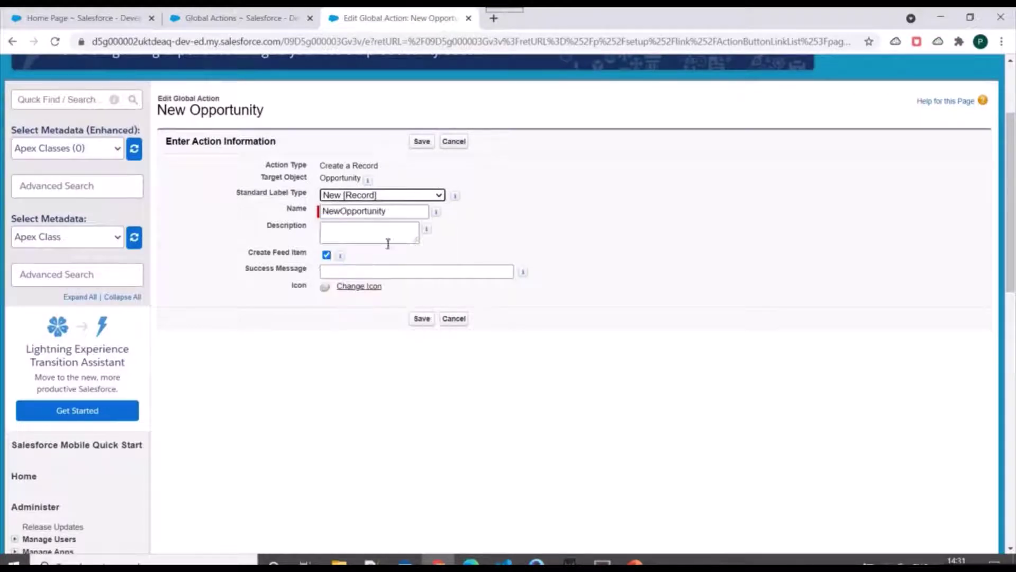
drag(323, 183, 368, 185)
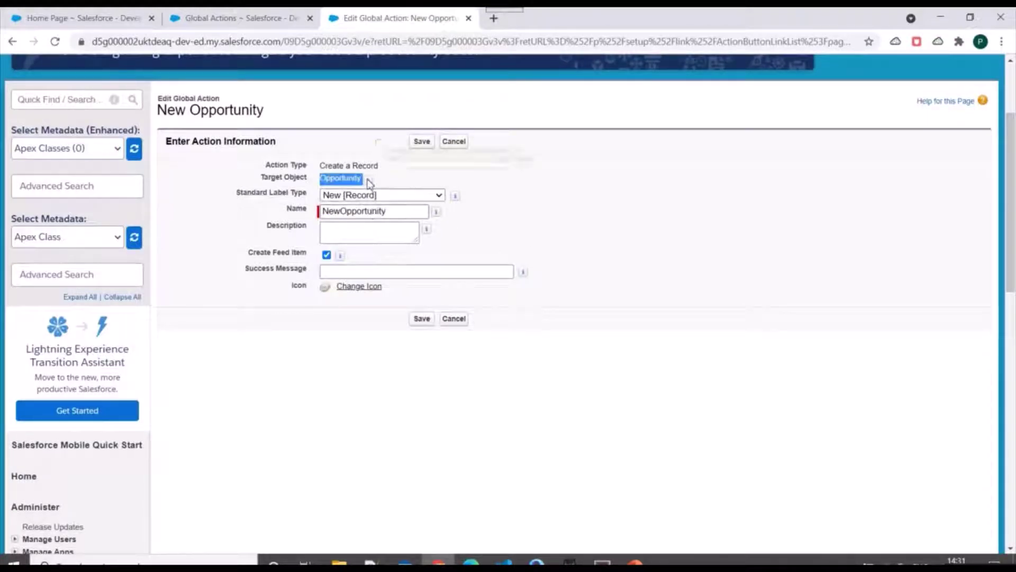
drag(319, 165, 376, 174)
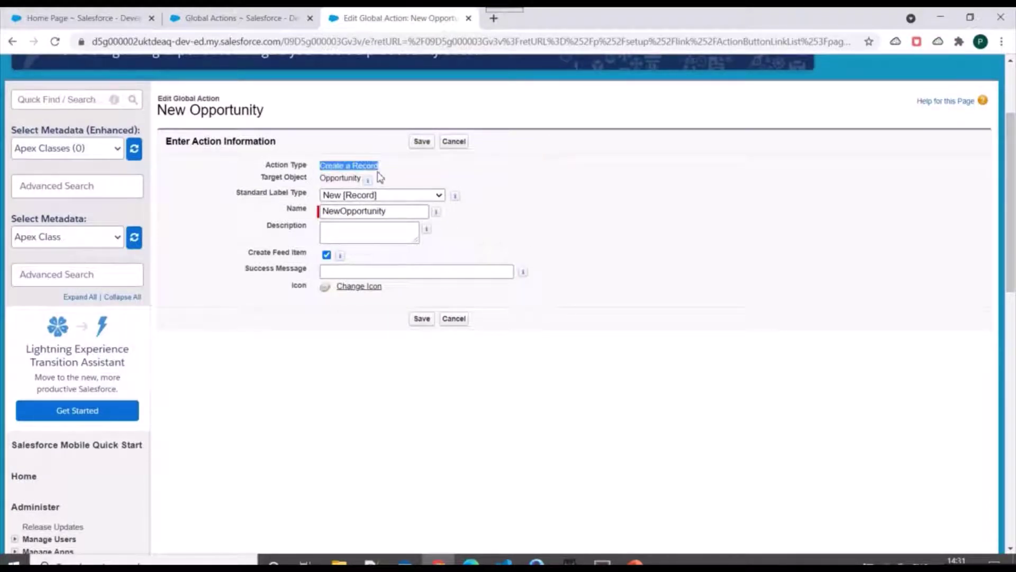
click(453, 141)
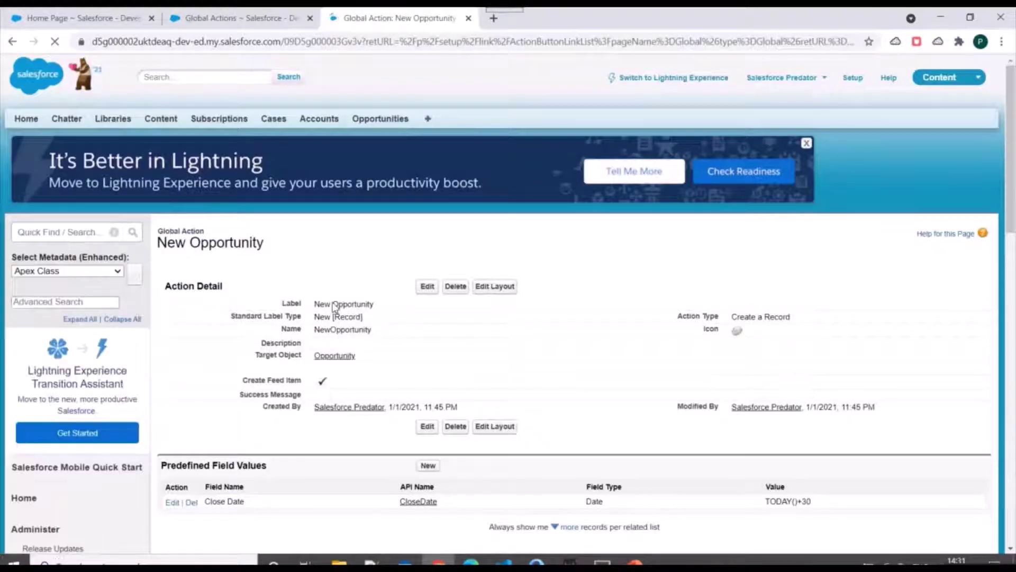
double_click(336, 302)
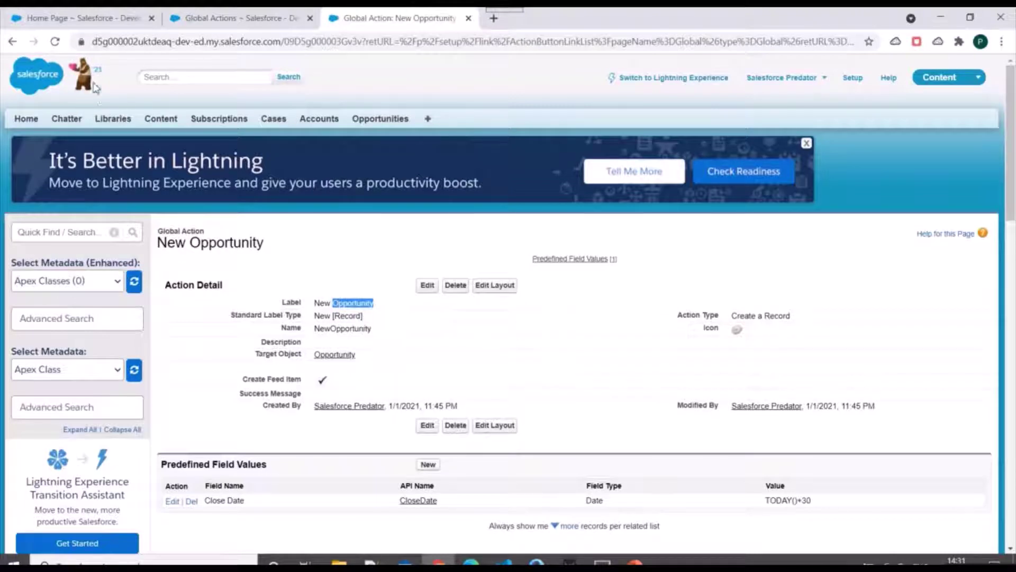
Start a new action from the Global Actions list and review the available action types.
key(ctrl+Page_Up)
scroll(288, 136, up, 4)
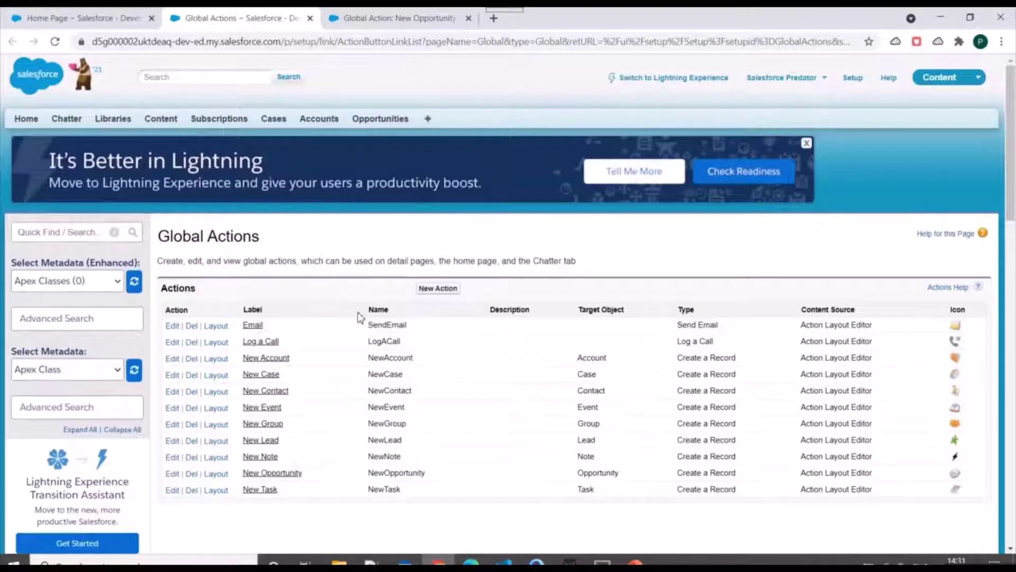
scroll(360, 317, down, 1)
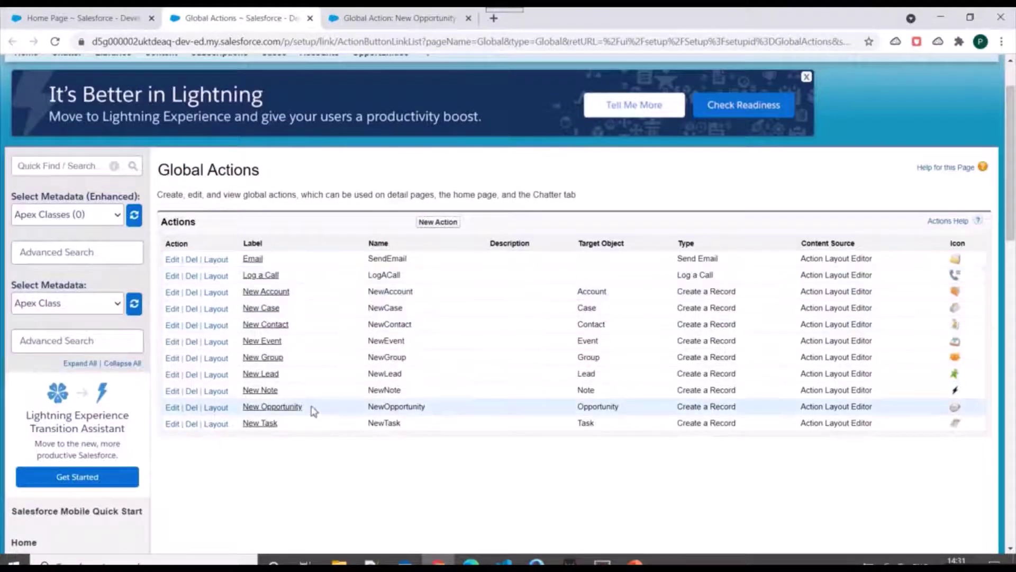
click(458, 222)
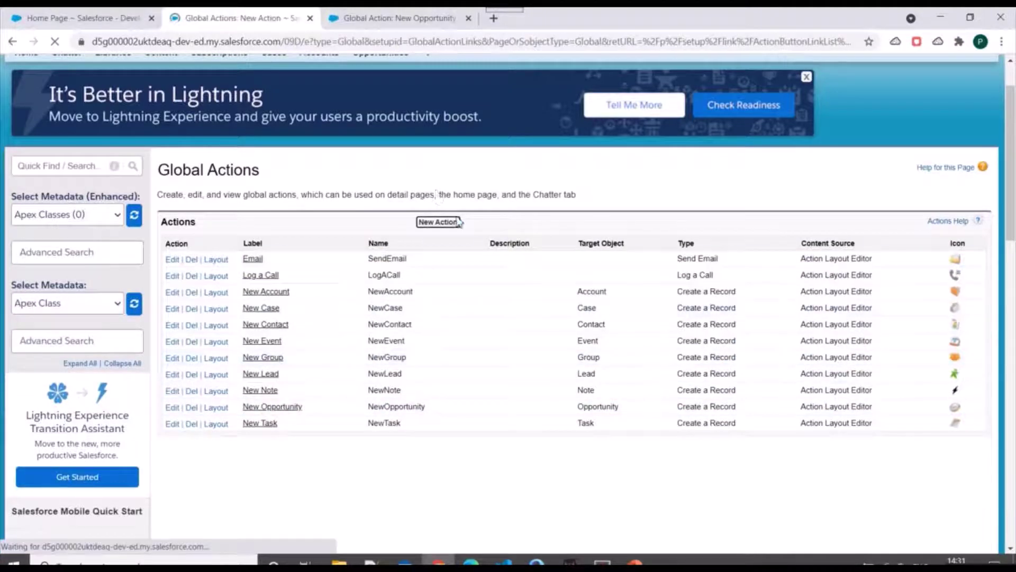
scroll(423, 241, down, 1)
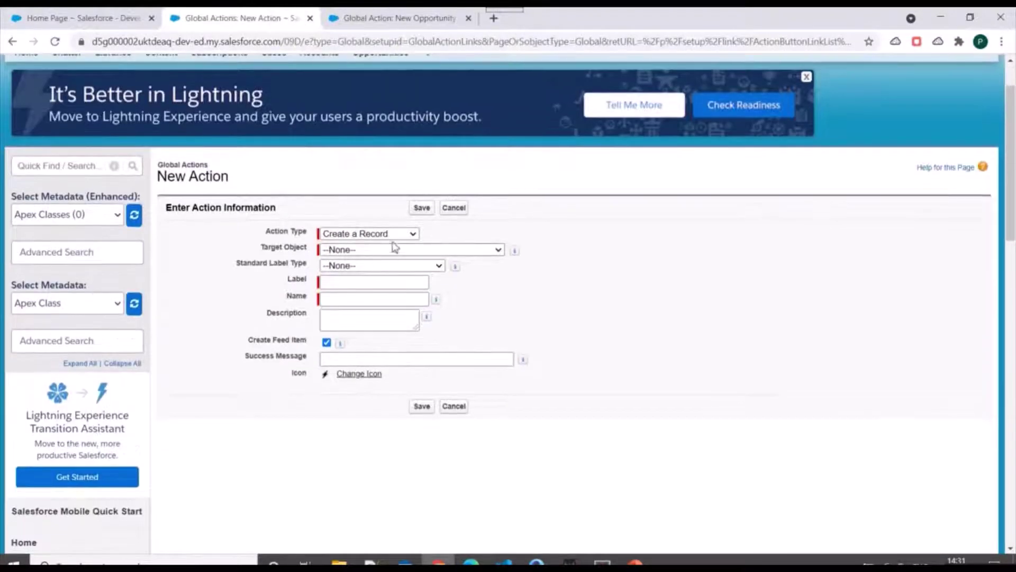
click(392, 237)
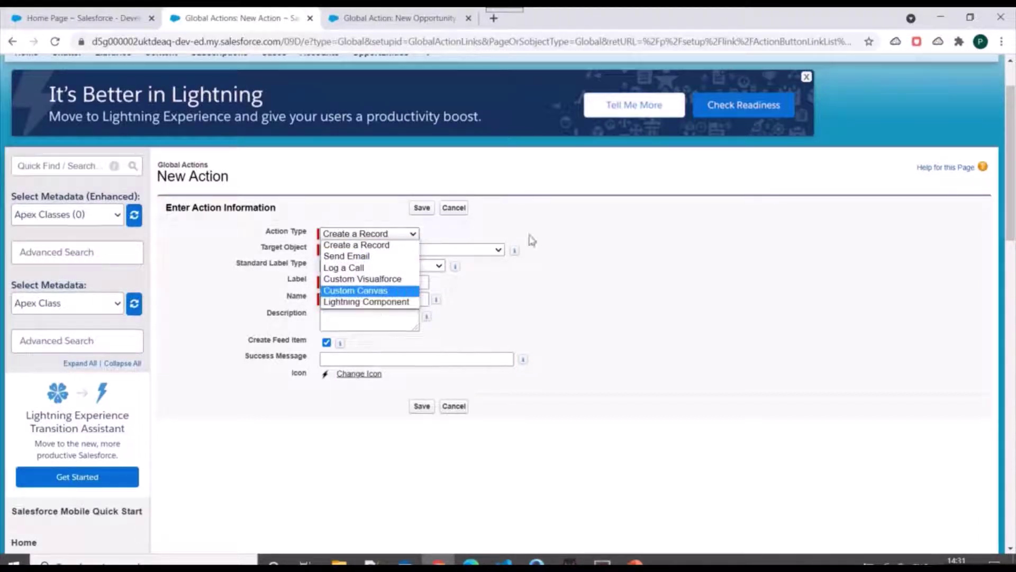
click(591, 221)
Review the new action's available target objects and remaining fields, and cancel its creation.
click(385, 252)
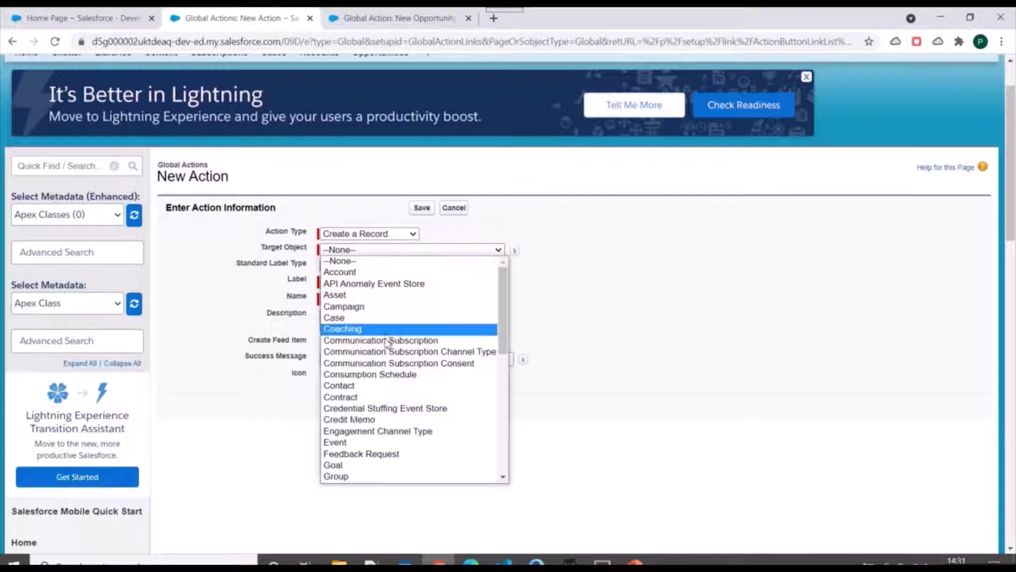
scroll(389, 349, down, 10)
scroll(390, 354, up, 10)
scroll(375, 325, down, 10)
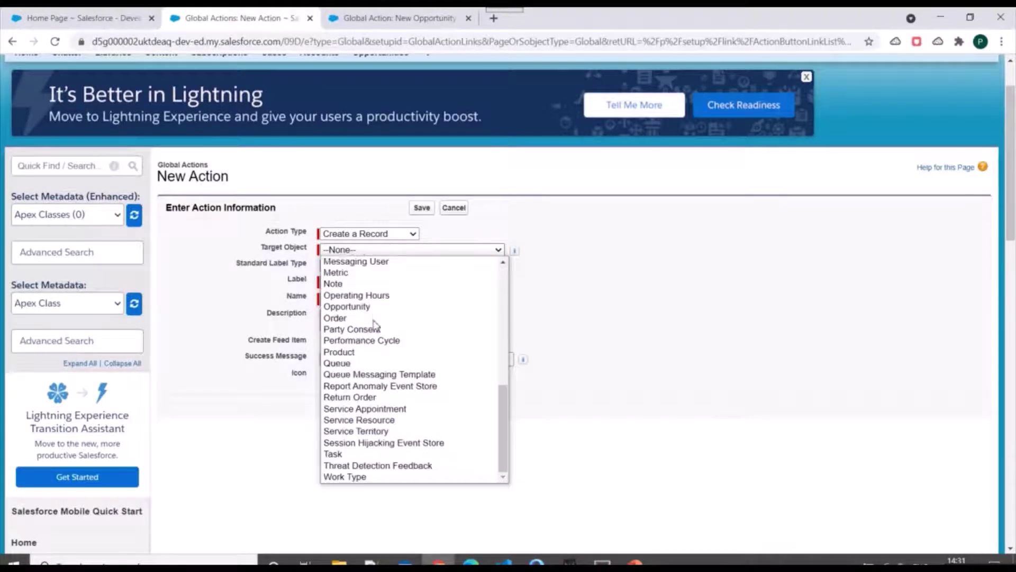
click(582, 256)
scroll(363, 317, down, 1)
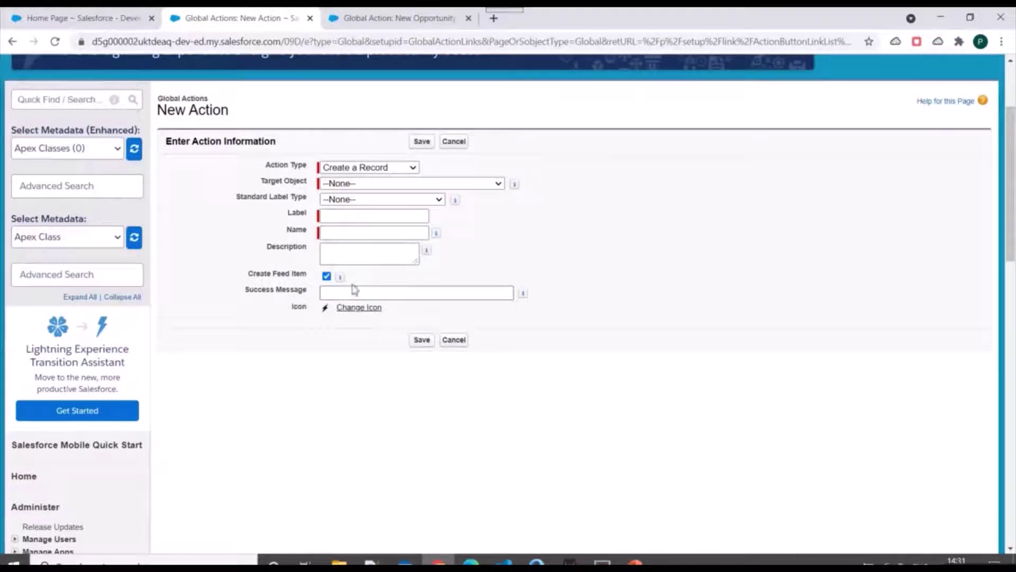
scroll(418, 280, up, 2)
click(455, 274)
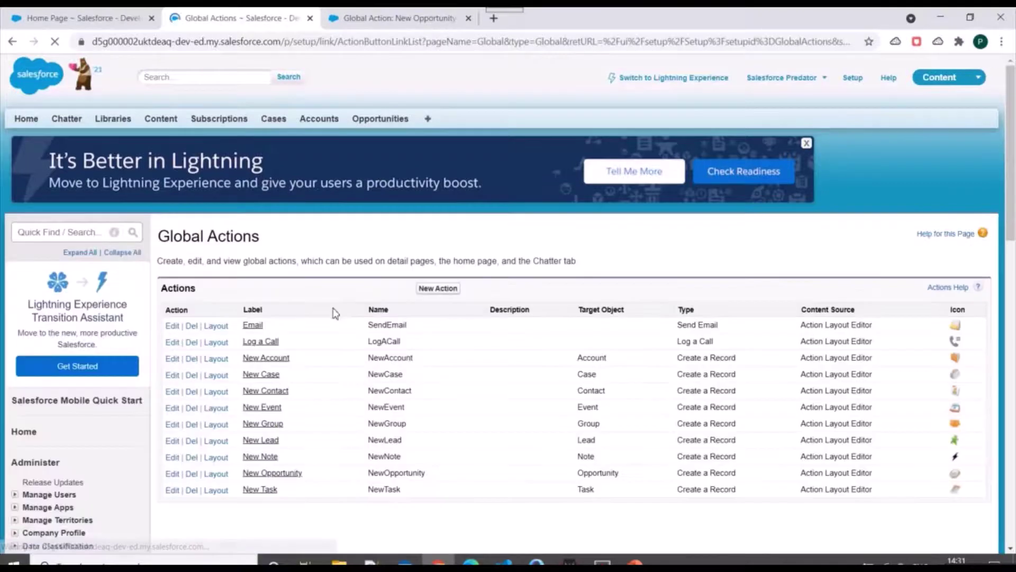
Return to the Setup home page, search the setup tree for "process b" and open Process Builder.
drag(353, 11, 212, 18)
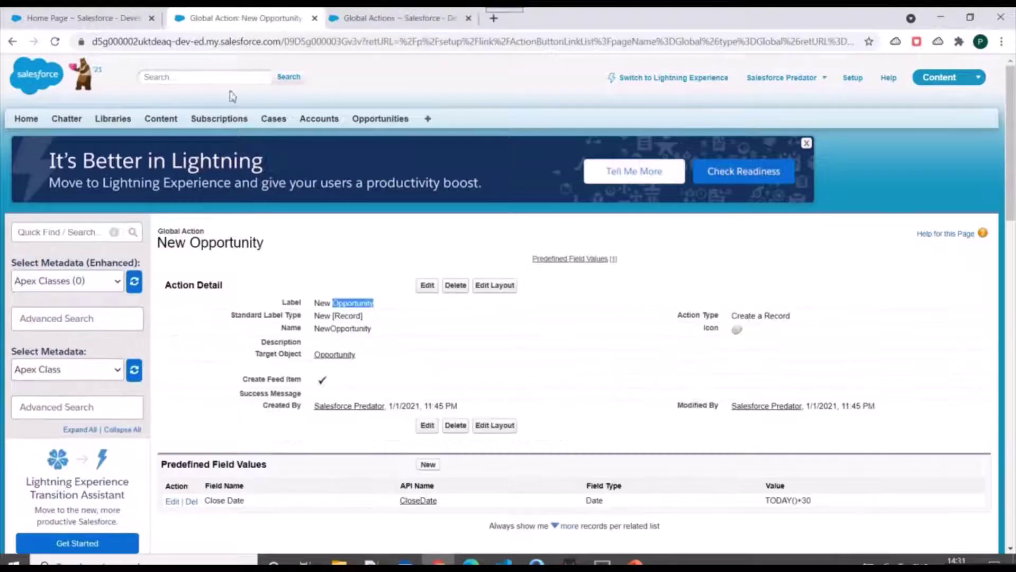
click(88, 21)
scroll(69, 128, up, 2)
drag(42, 164, 6, 167)
text(process)
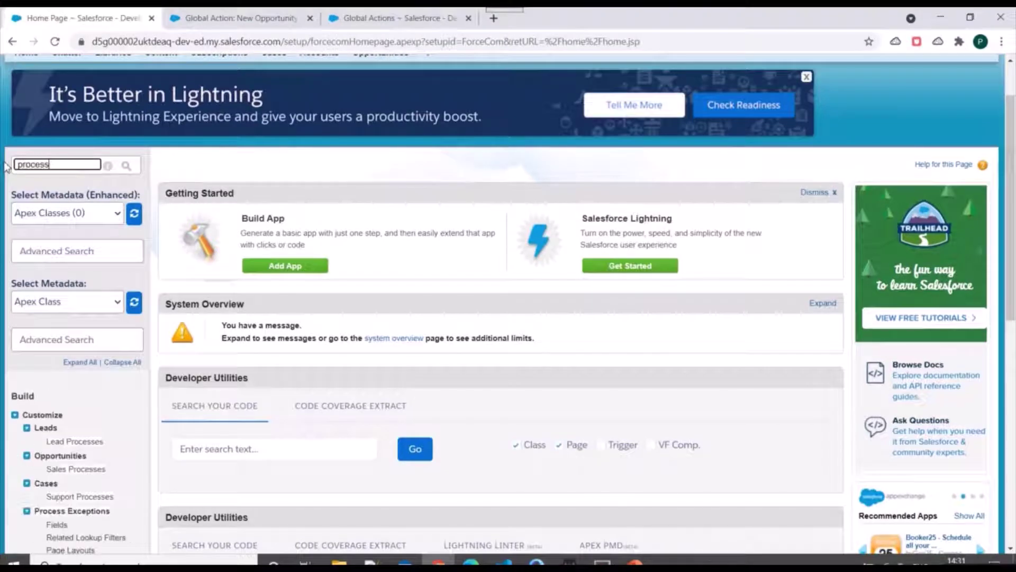
scroll(42, 145, down, 3)
scroll(43, 146, up, 1)
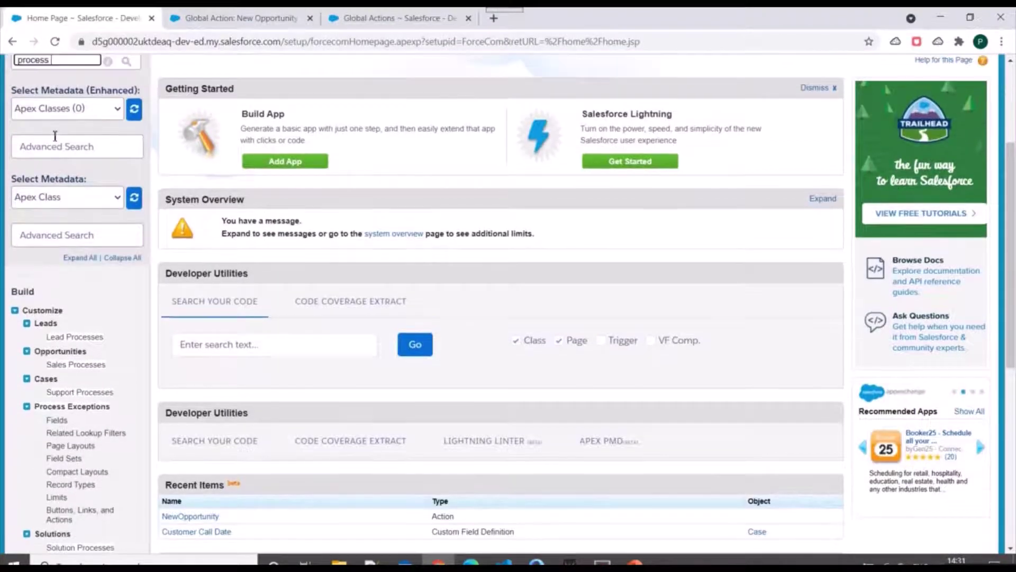
text(b)
click(79, 337)
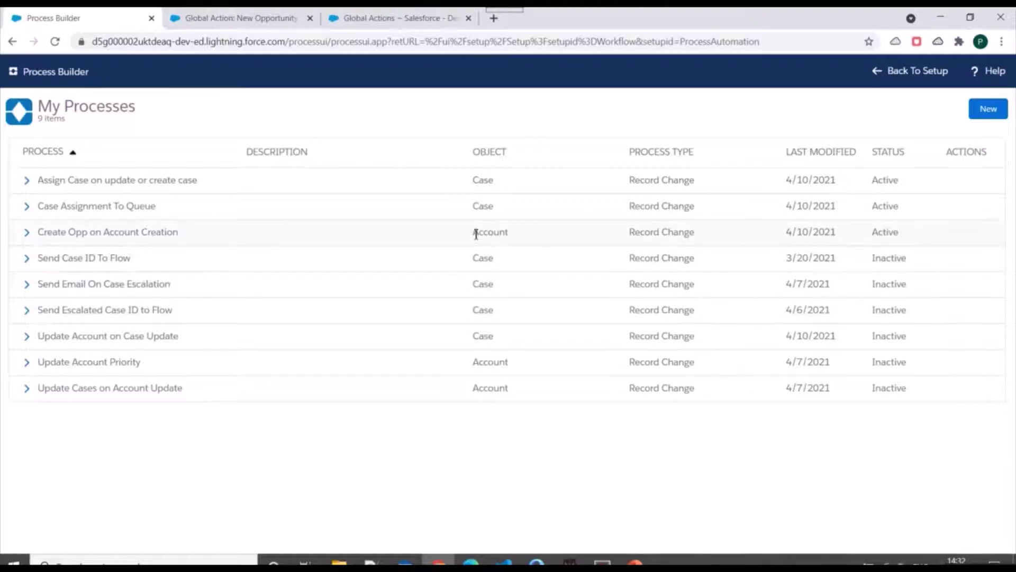
Open version 1 of the Create Opp on Account Creation process, deactivate it and return to the process list.
drag(474, 231, 532, 238)
click(27, 231)
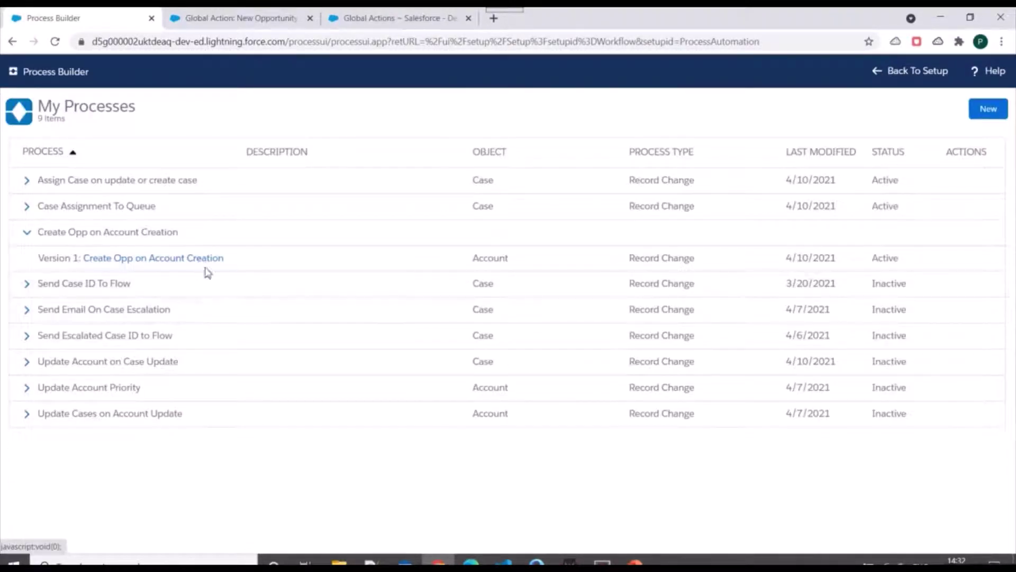
click(206, 259)
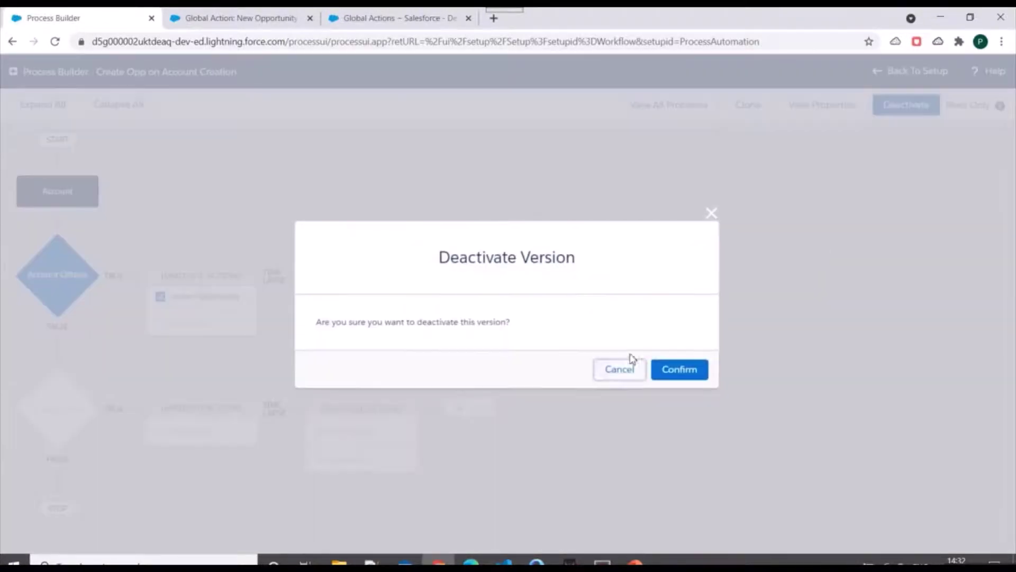
click(658, 370)
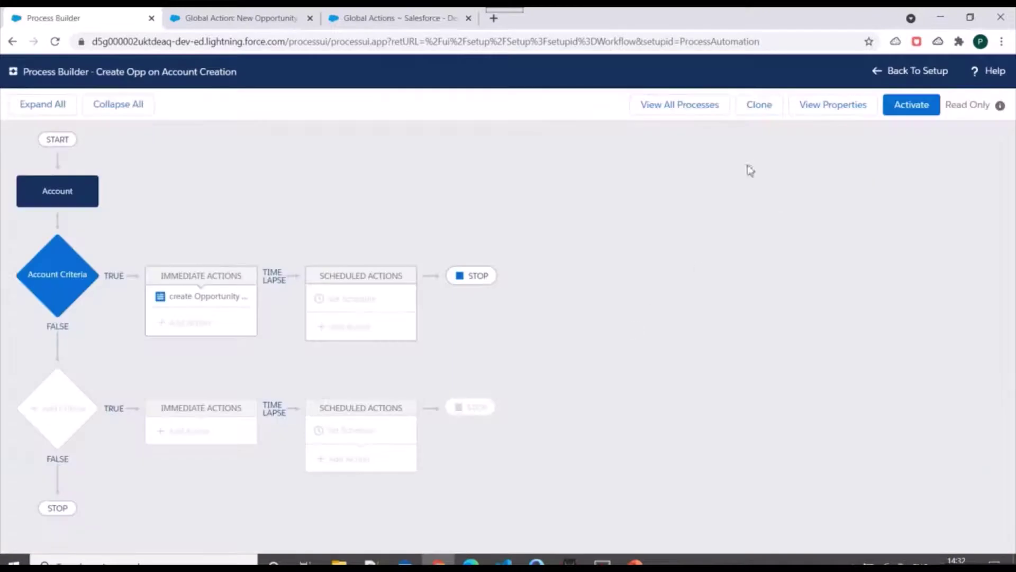
click(680, 105)
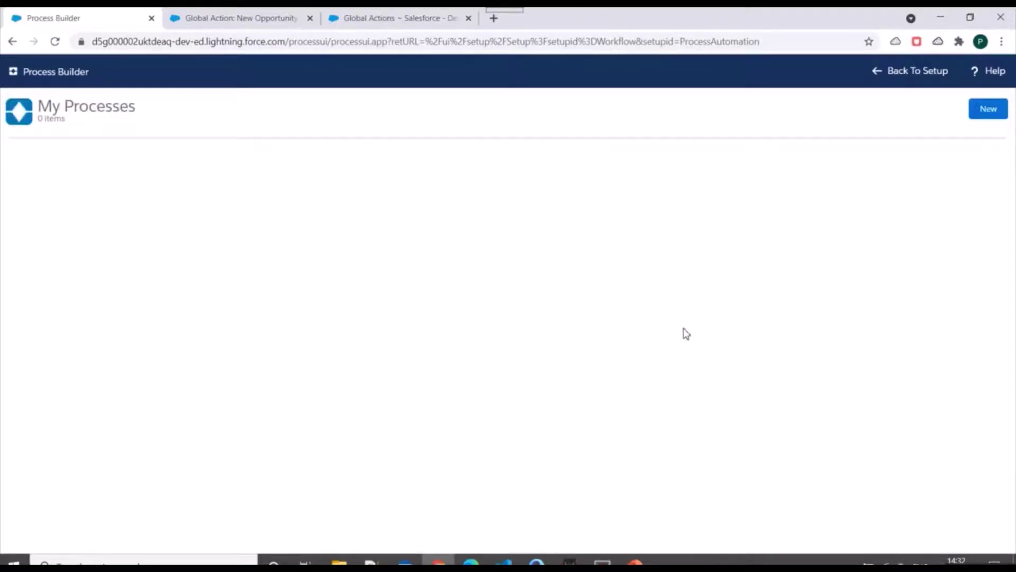
Start a new process named Create Opp on Account Creations with the API name Create_Opp_on_Account_Creations.
click(987, 108)
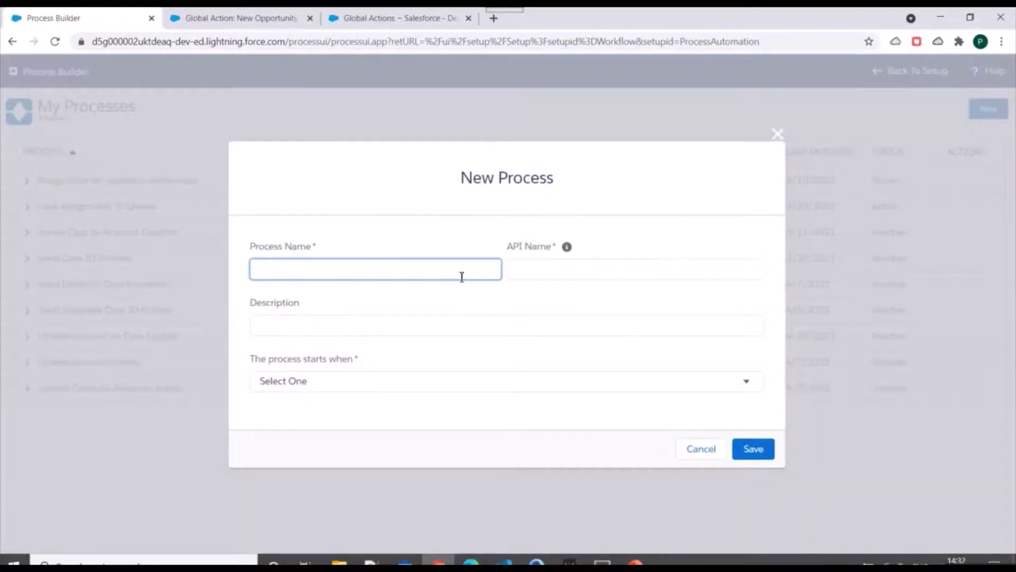
text(Create)
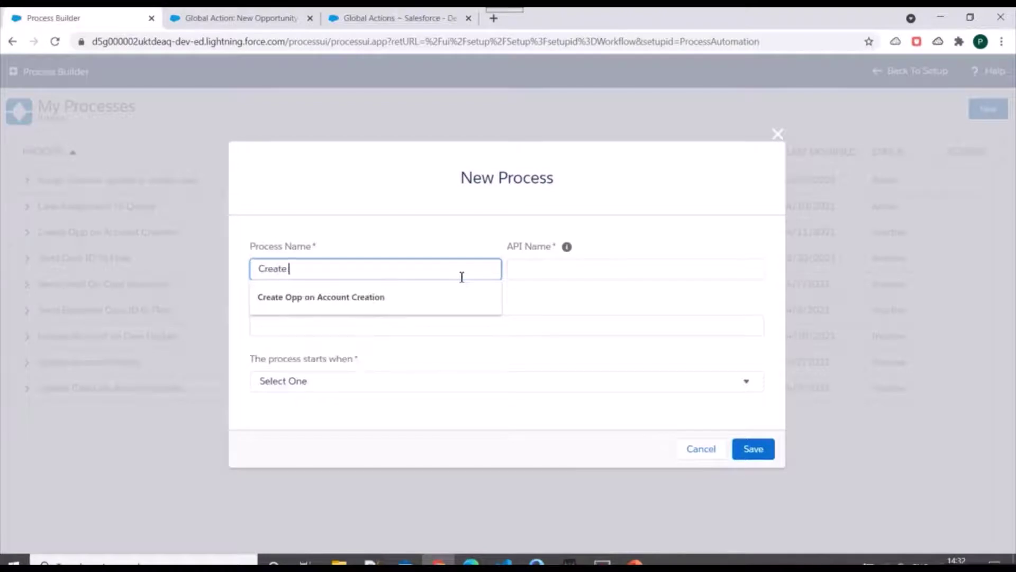
key(Down)
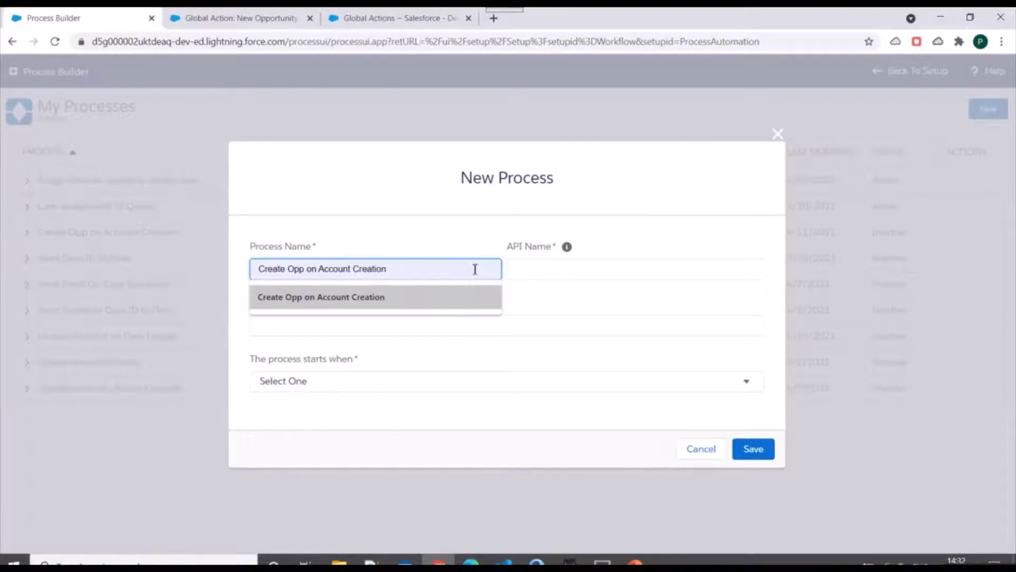
key(Up)
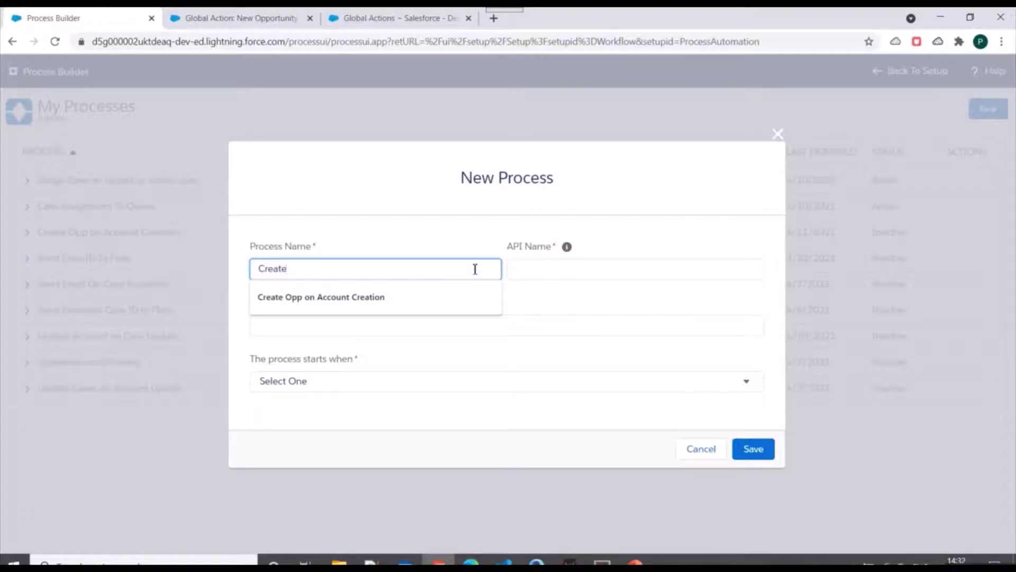
key(Down)
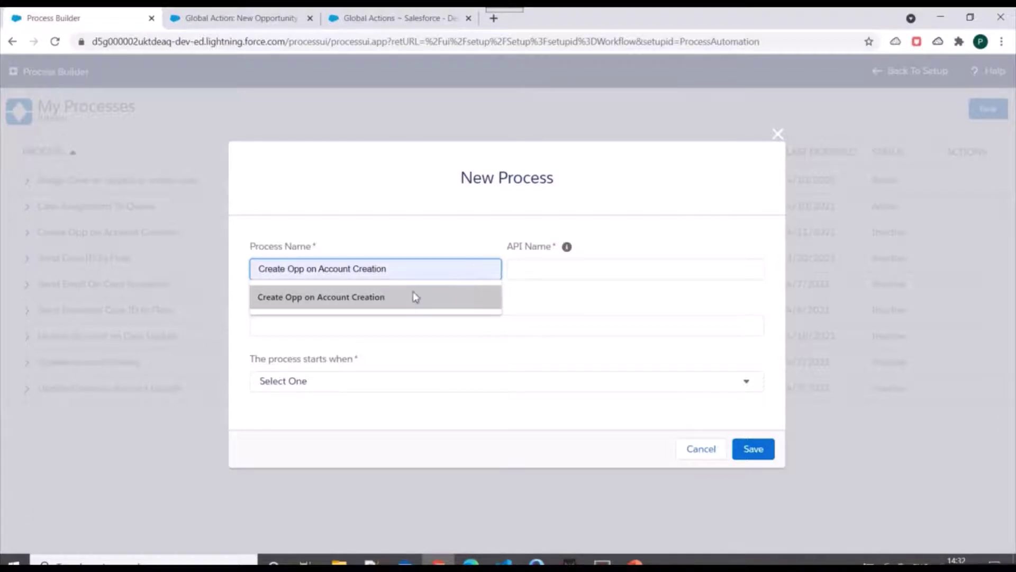
key(Return)
key(BackSpace)
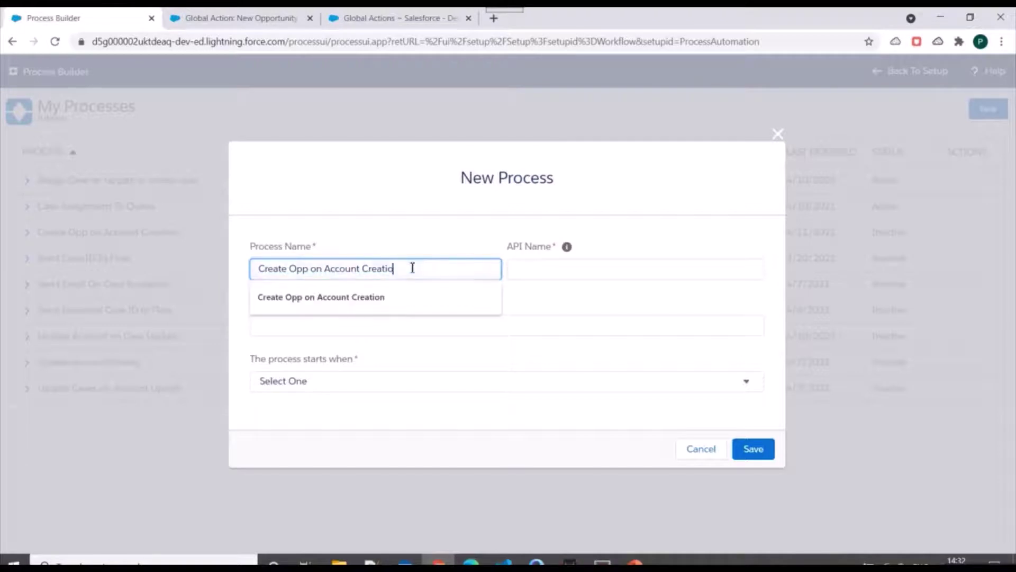
text(n)
click(506, 317)
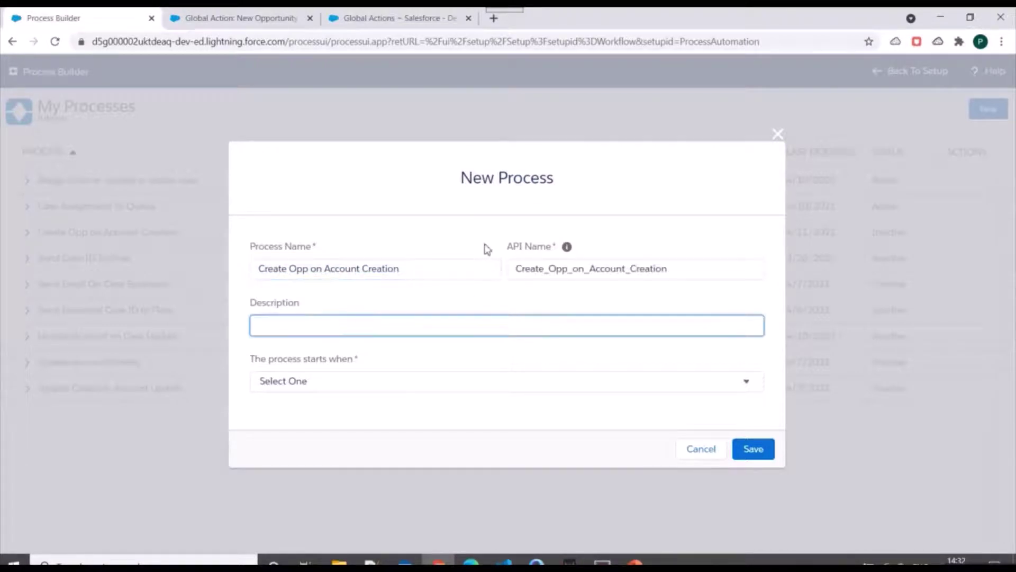
click(409, 271)
text(s)
click(684, 268)
text(s)
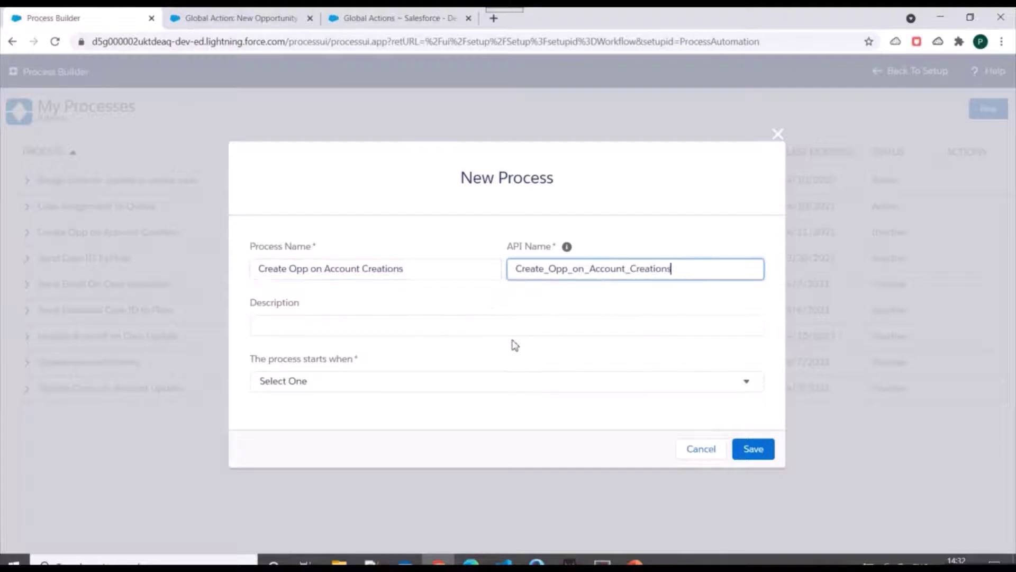
Set the new process to start when a record changes and save it.
click(475, 385)
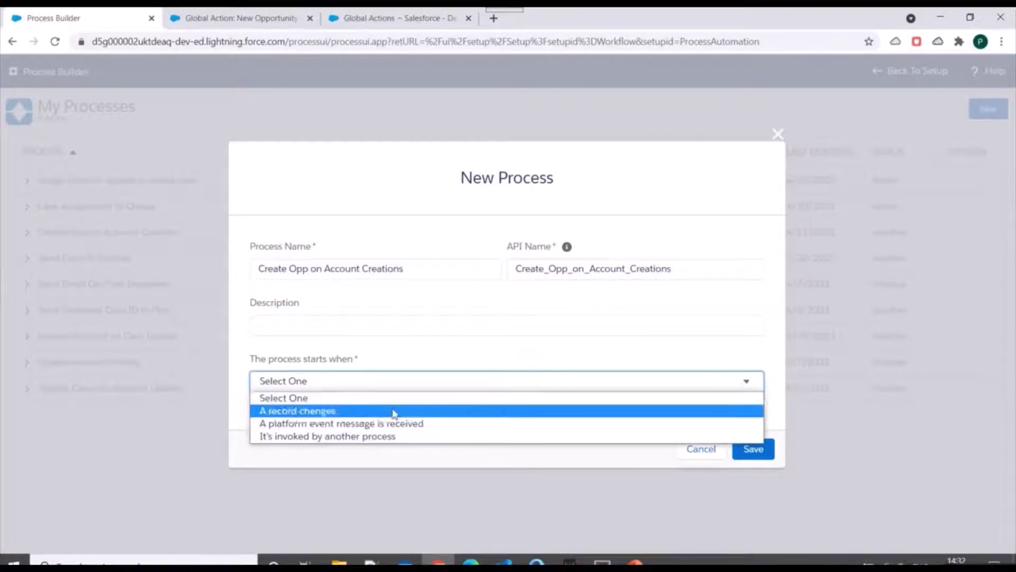
click(479, 410)
click(762, 451)
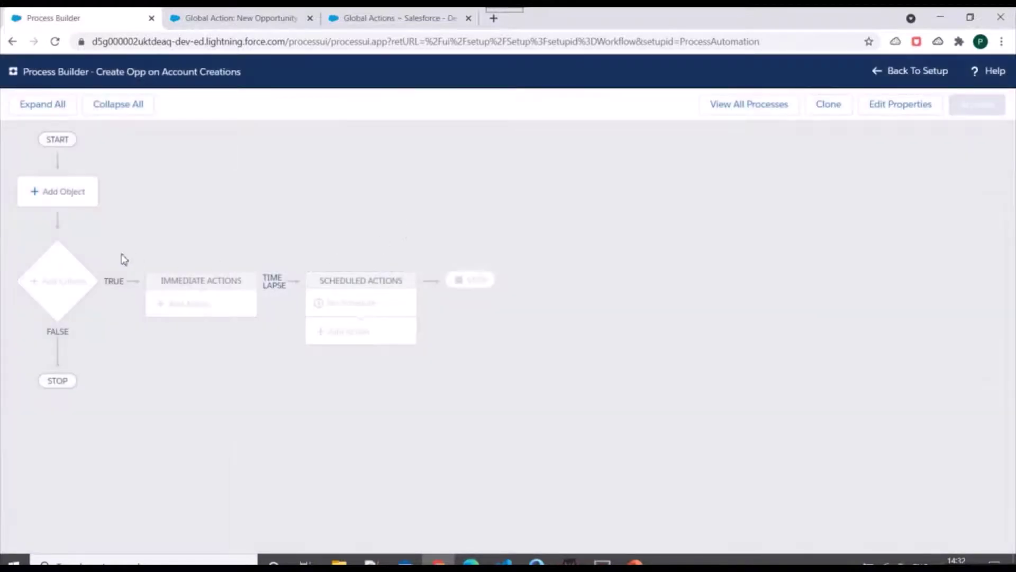
Set Account as the process's object, starting only when a record is created, and save.
click(68, 191)
click(631, 206)
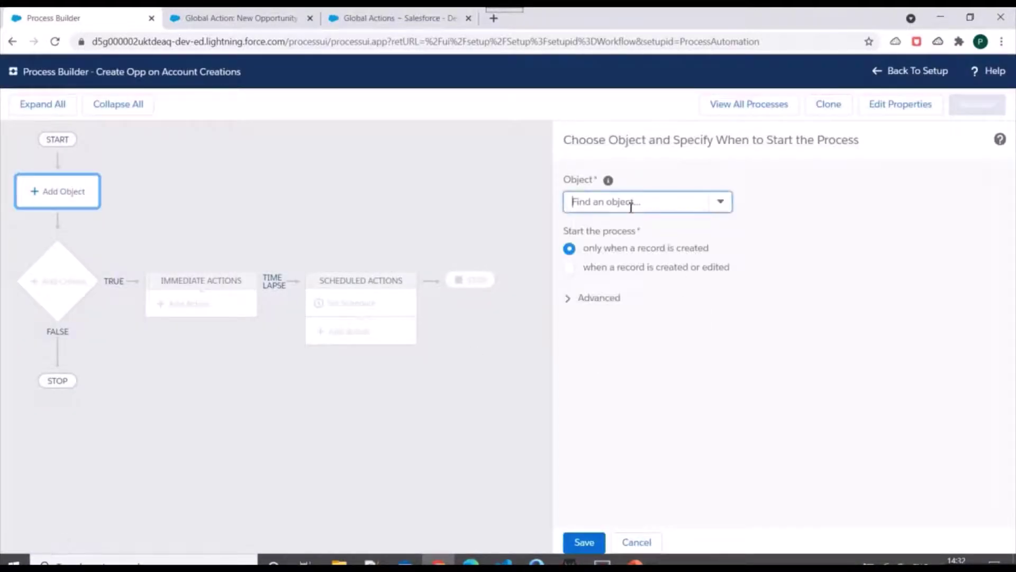
text(account)
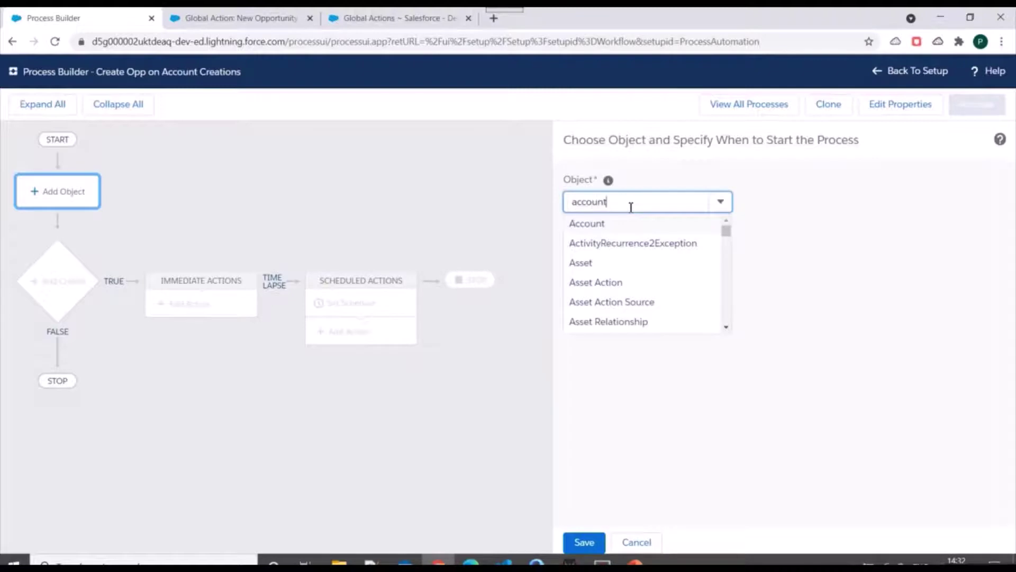
click(596, 225)
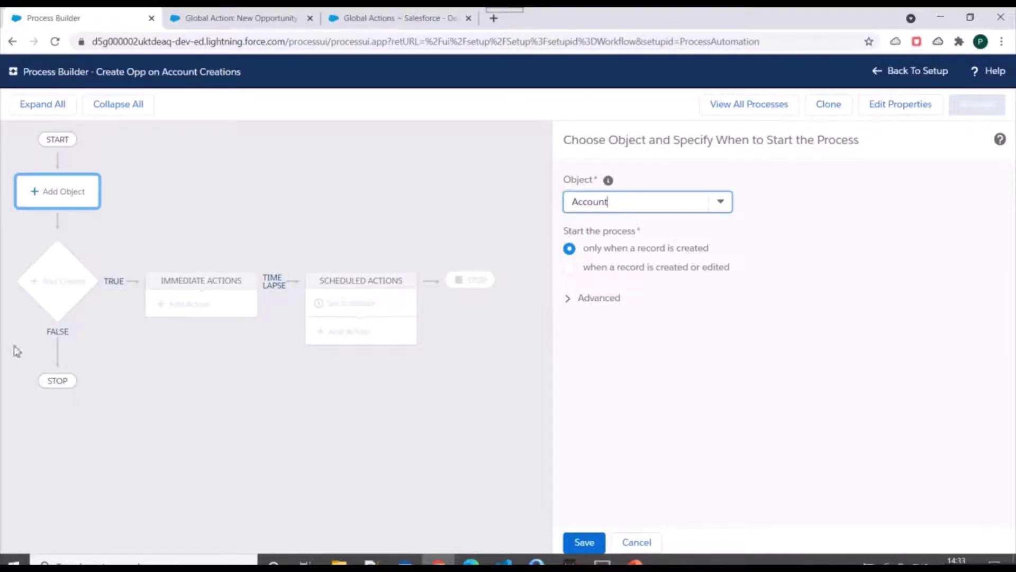
click(583, 542)
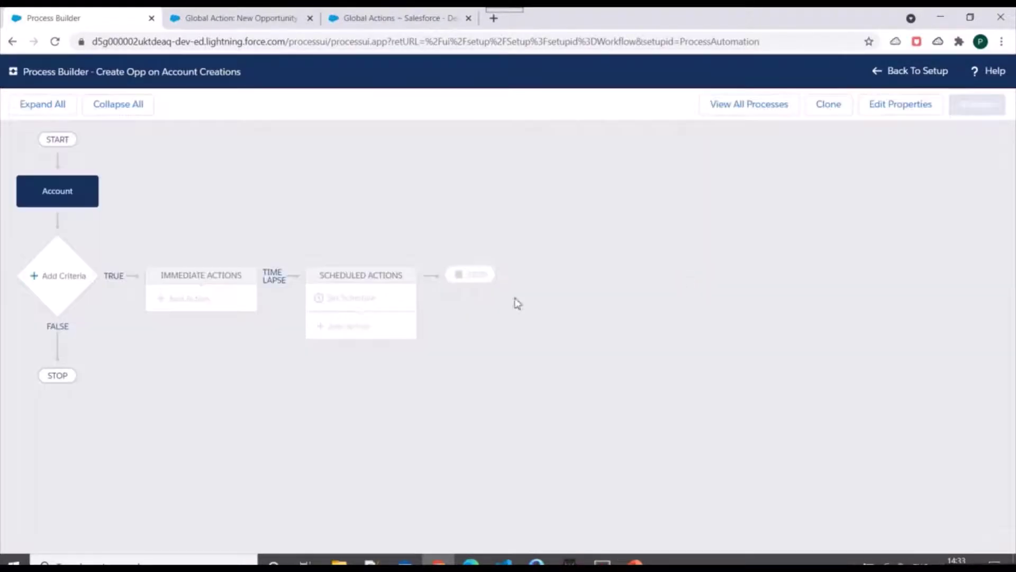
Add a criteria node named Account creation that executes its actions without any criteria, and save it.
click(60, 277)
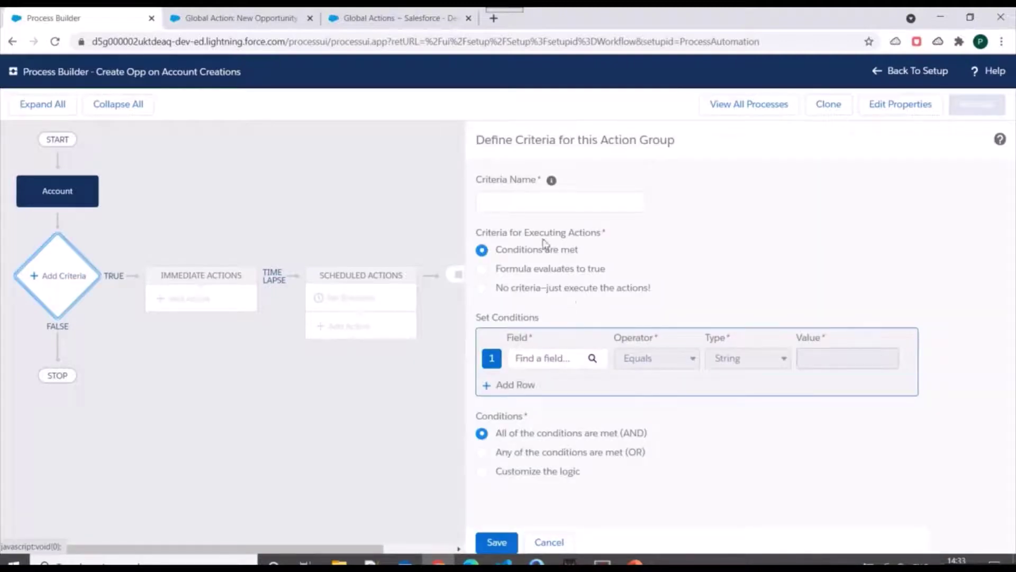
click(519, 205)
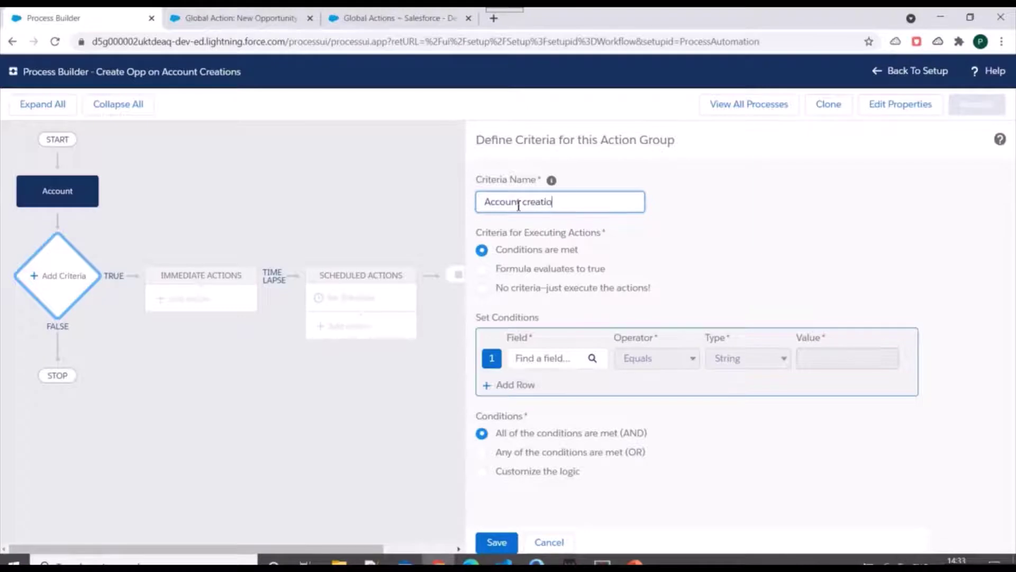
mouse_move(635, 561)
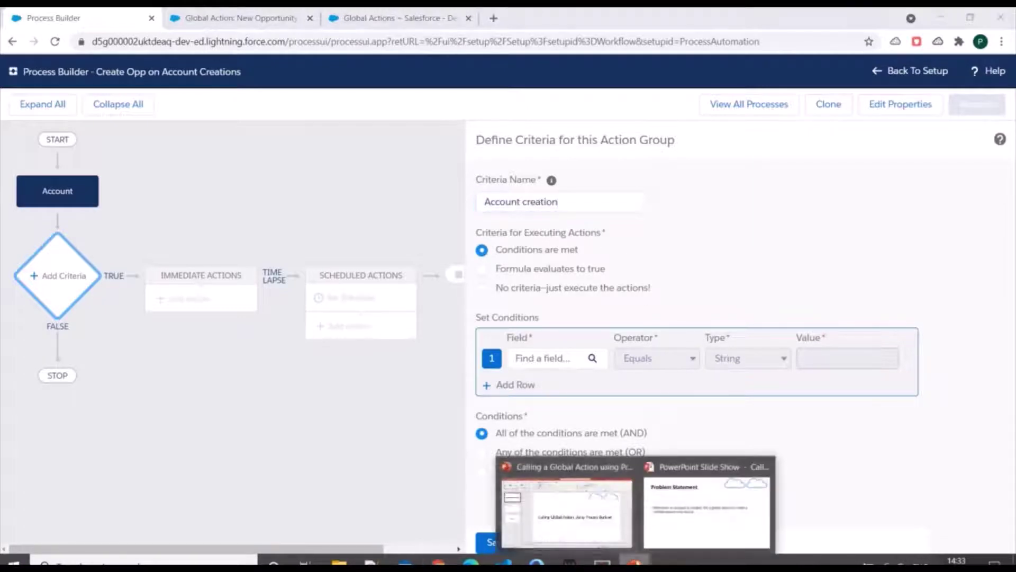
click(703, 498)
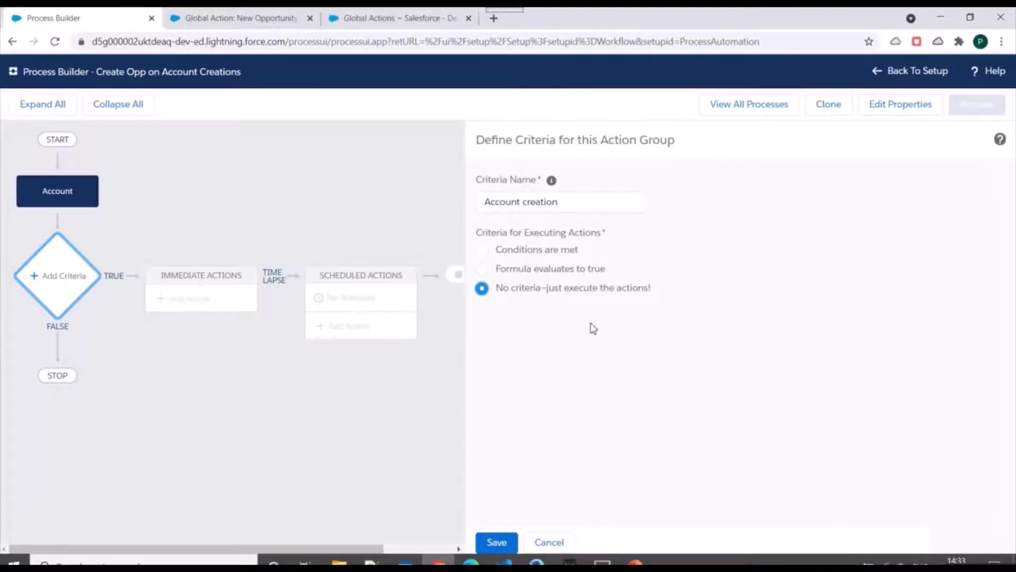
click(496, 542)
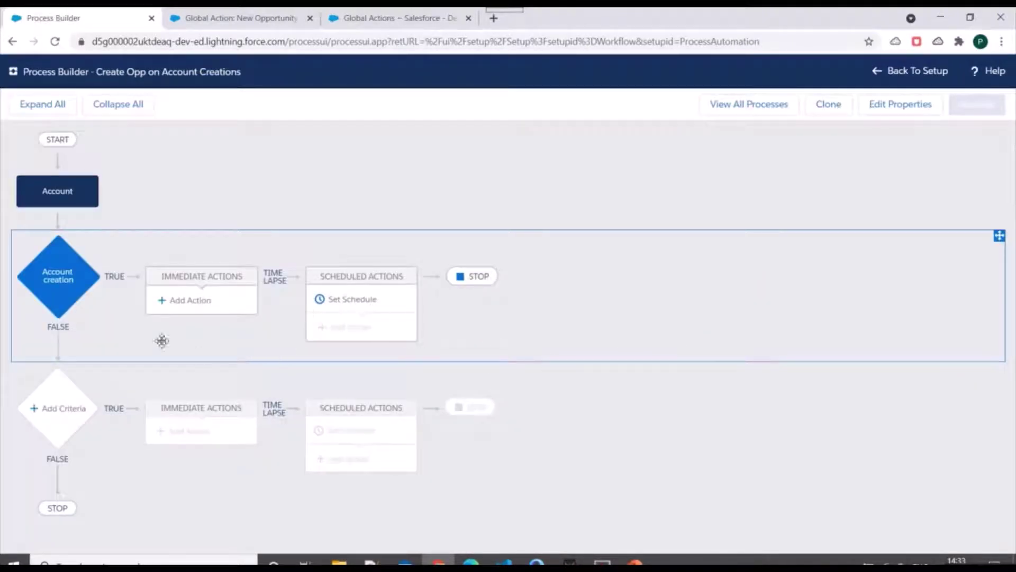
Add an immediate action of type Quick Actions to the Account creation node and name it Create Opportunity.
click(195, 299)
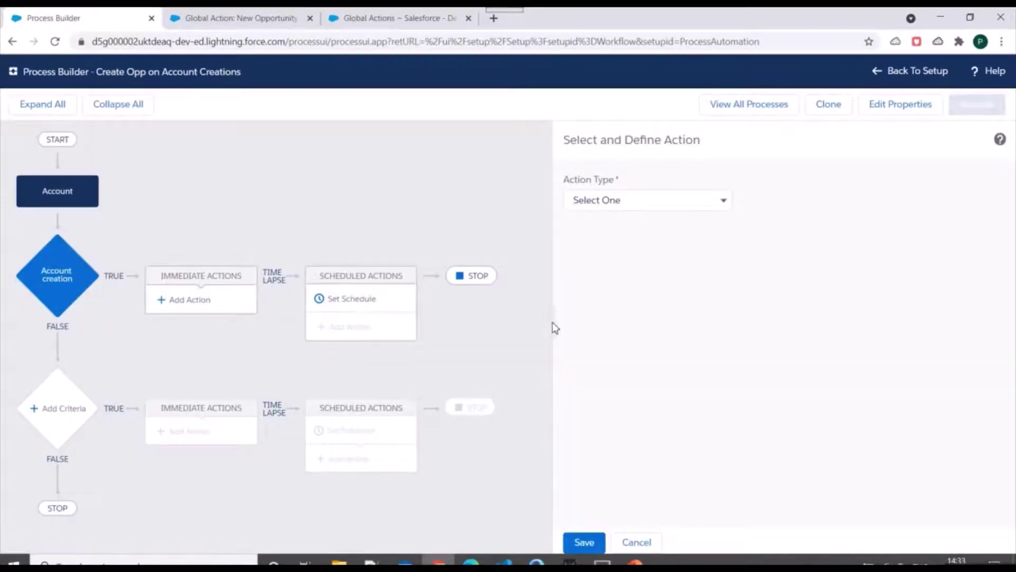
click(625, 206)
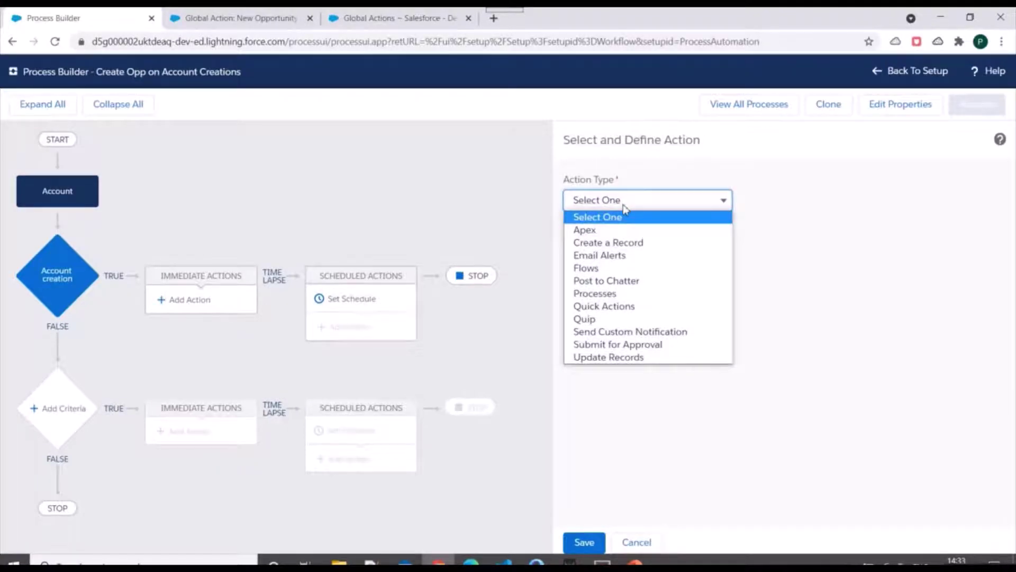
click(618, 307)
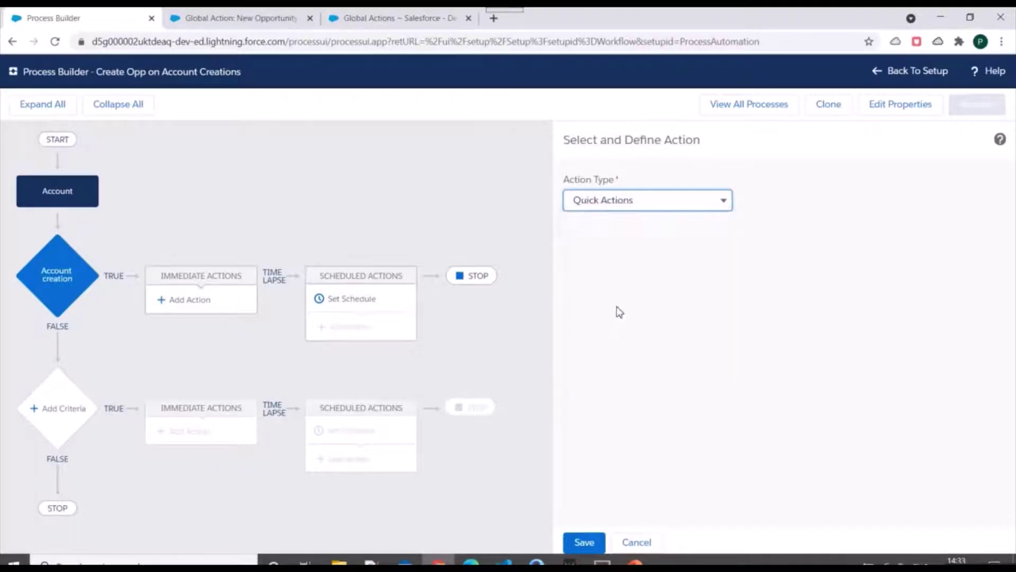
click(597, 253)
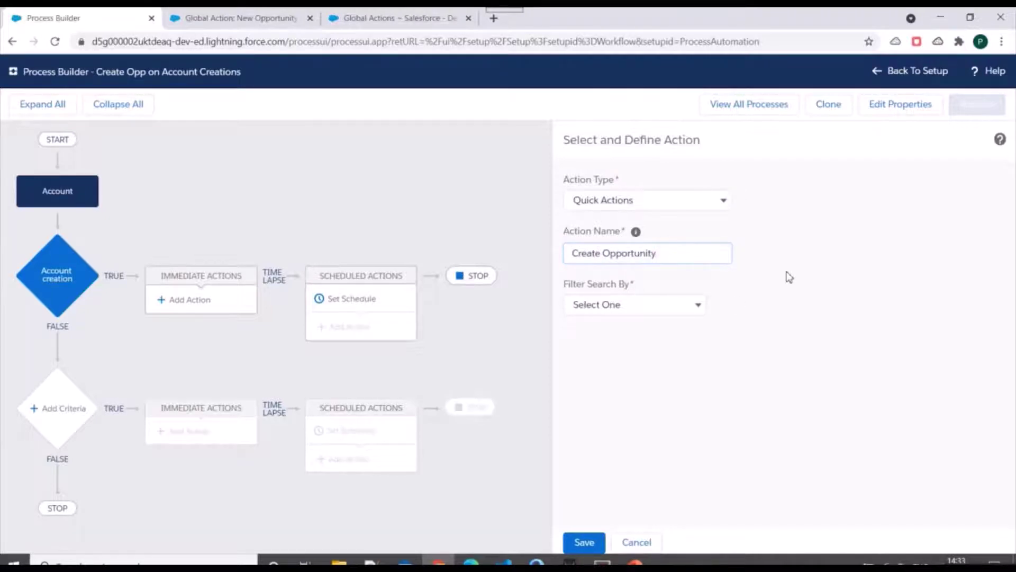
Filter the Create Opportunity action's search by Global actions with the type Create a Record.
click(615, 310)
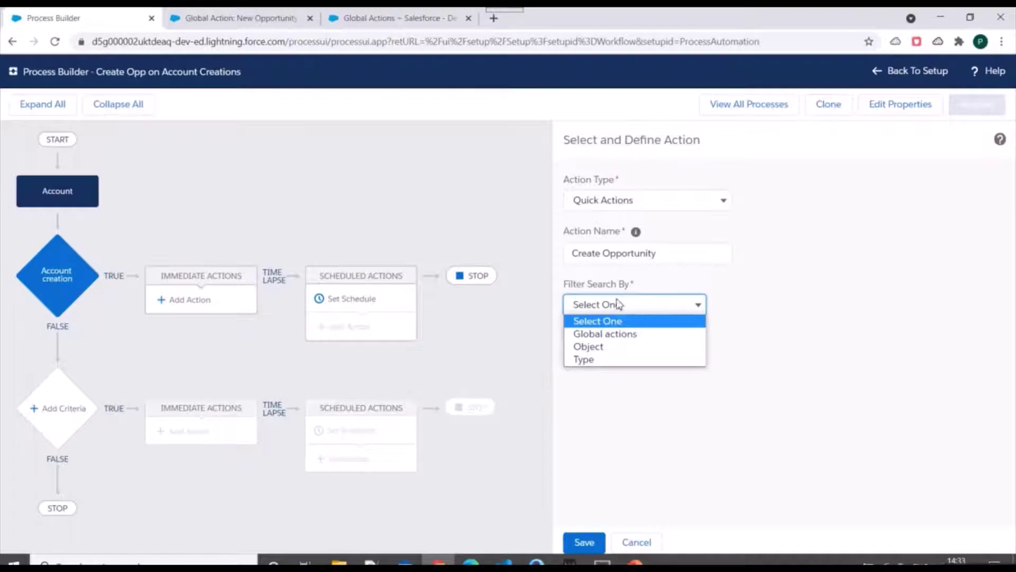
click(583, 338)
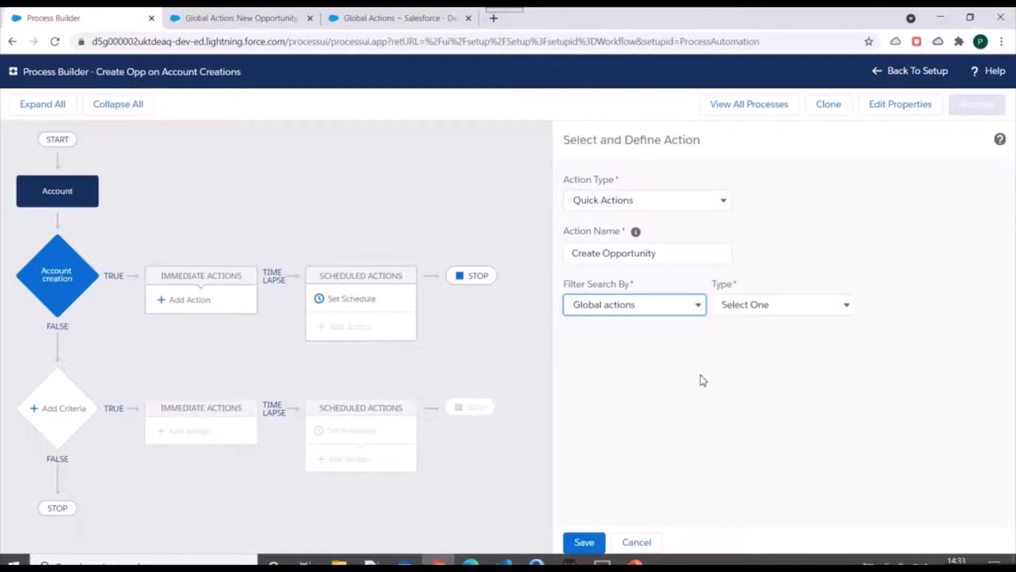
click(671, 311)
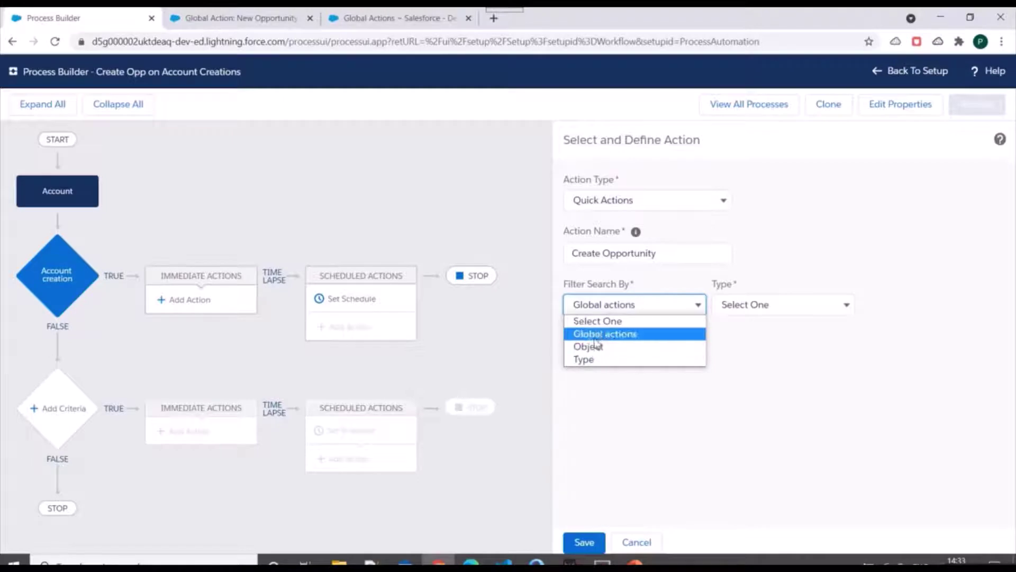
click(762, 283)
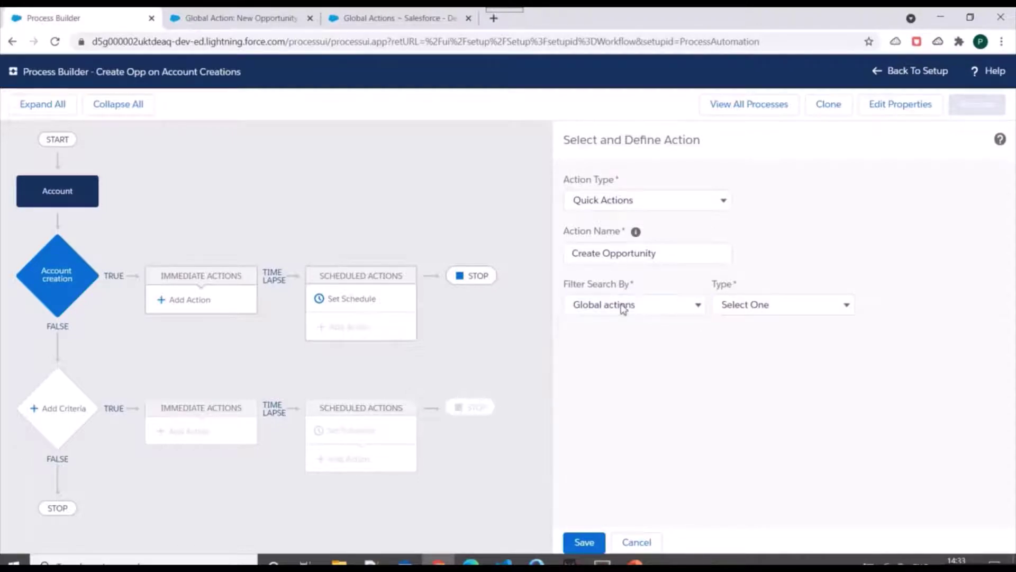
click(775, 307)
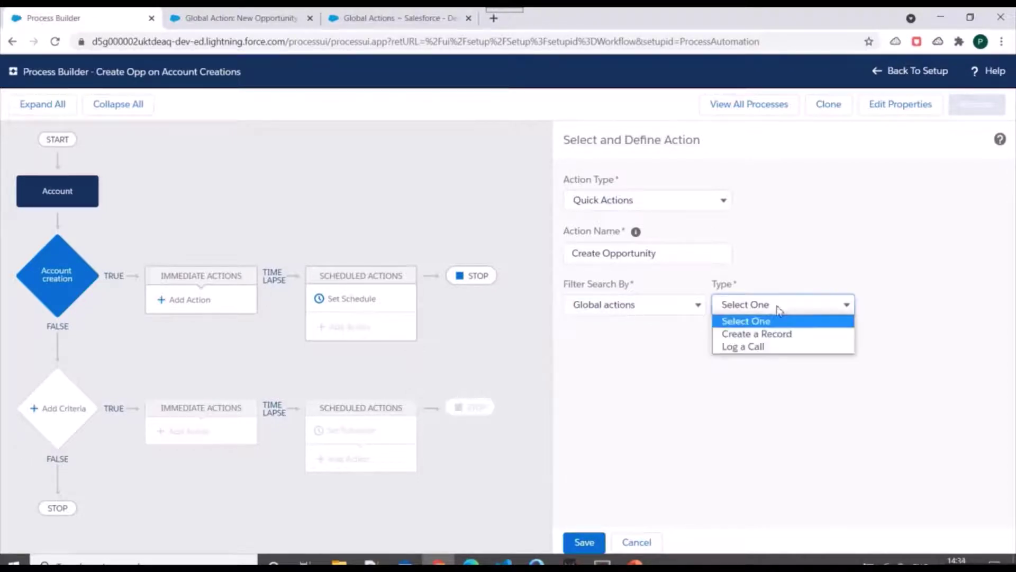
click(754, 335)
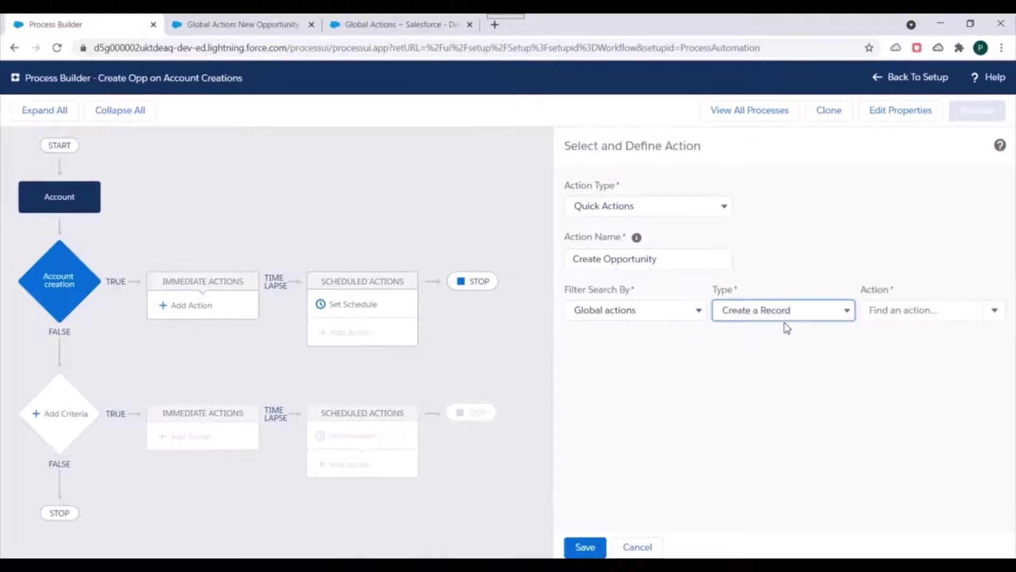
Choose NewOpportunity as the global action that Create Opportunity calls.
click(894, 309)
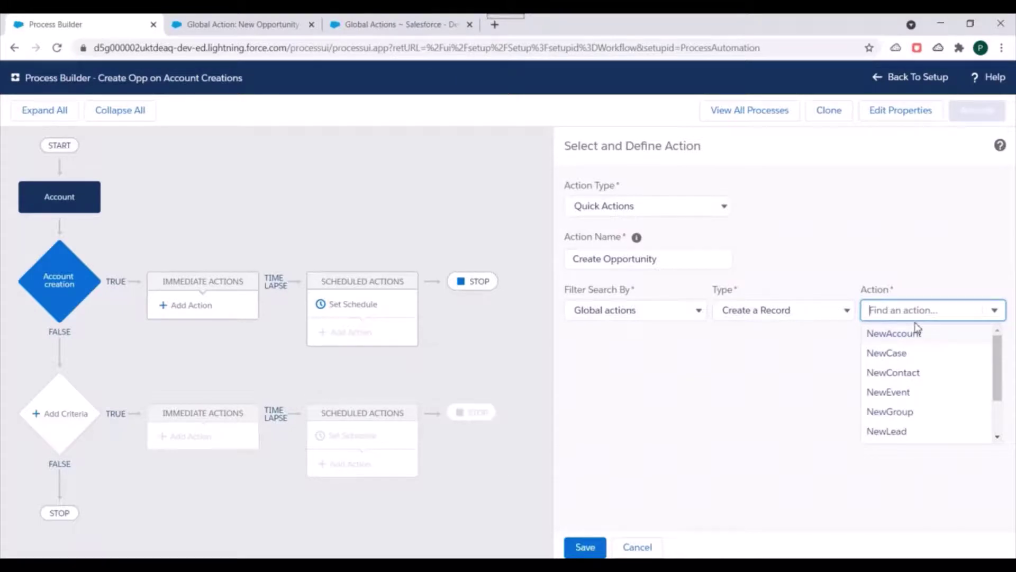
text(new)
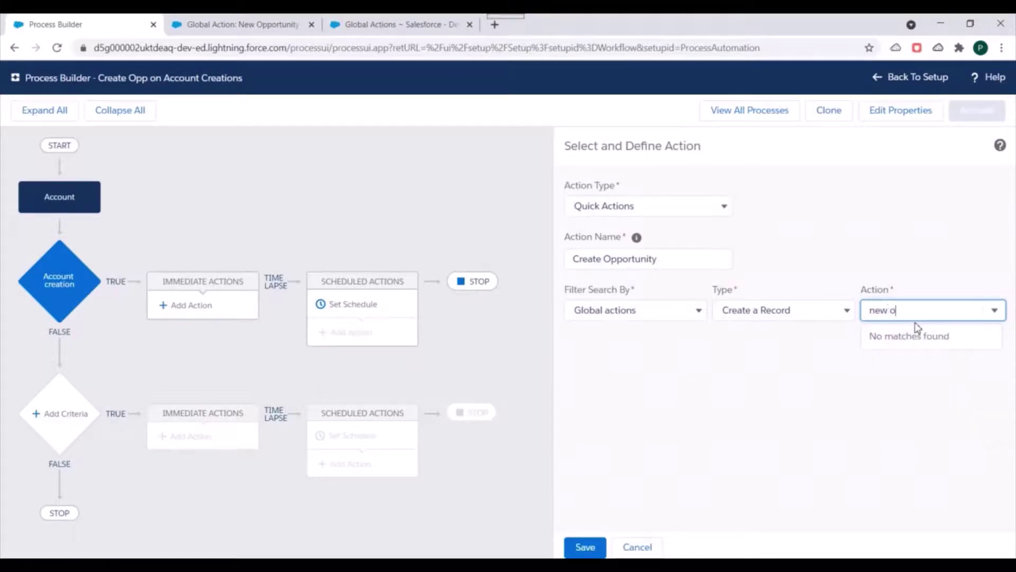
key(BackSpace)
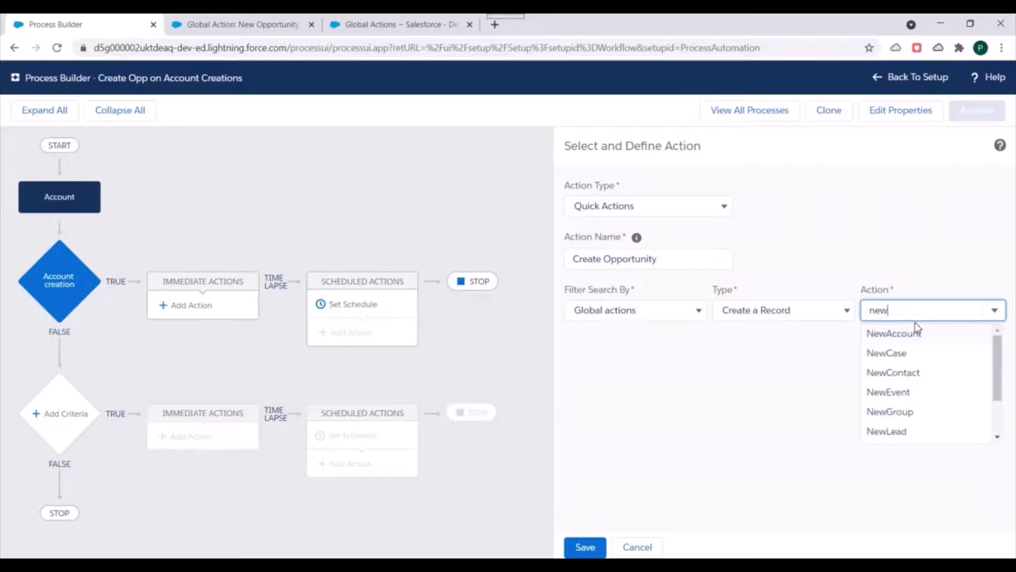
scroll(947, 381, down, 2)
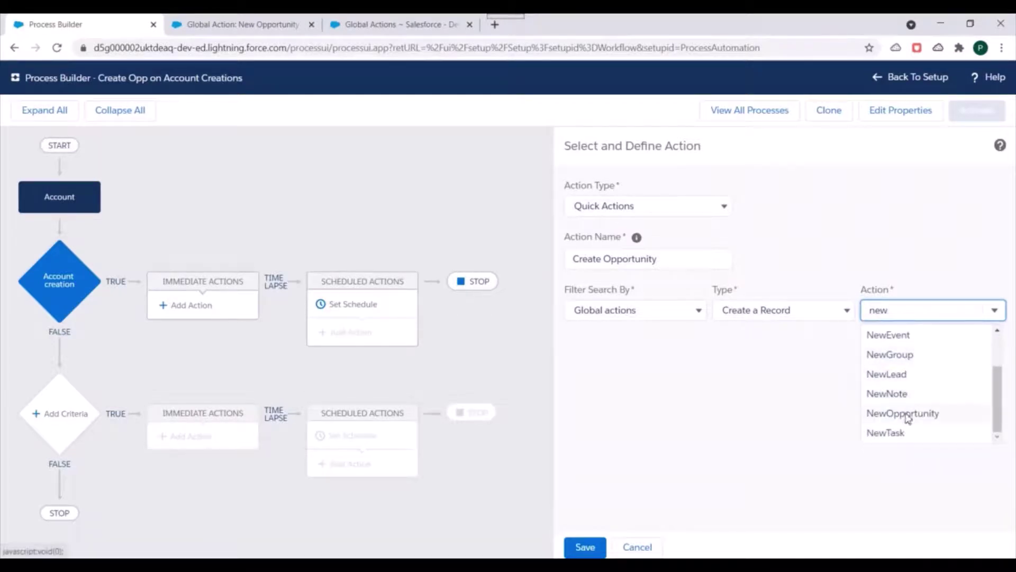
click(902, 413)
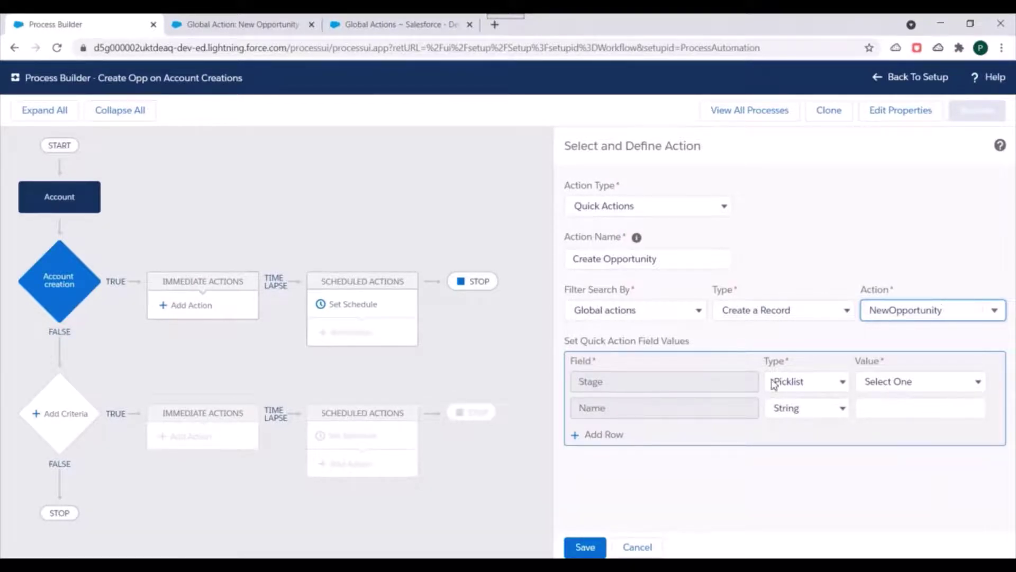
Examine the fields in the New Opportunity global action's layout against the process action's field values, and return to the process.
click(249, 21)
click(391, 24)
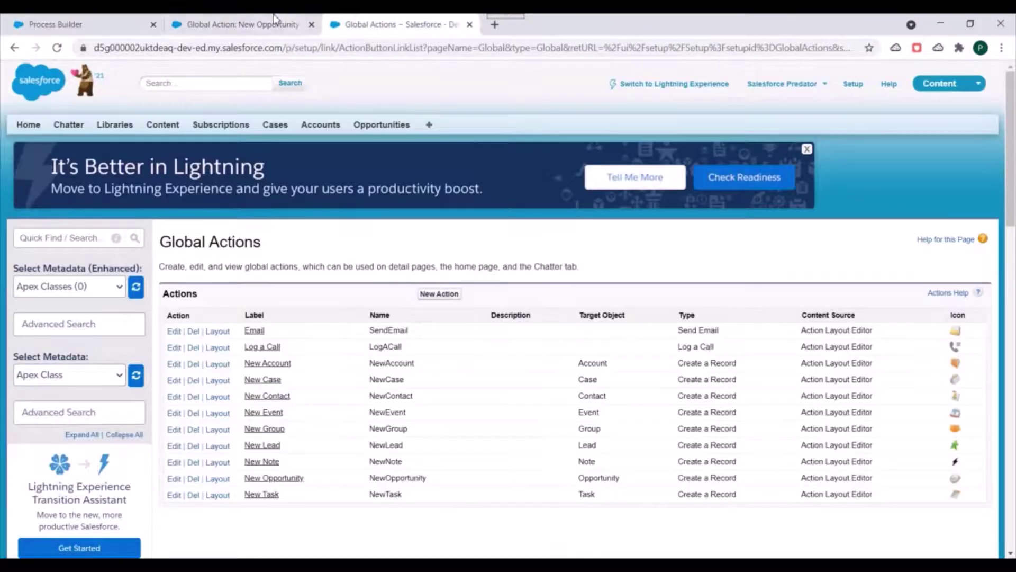
click(222, 24)
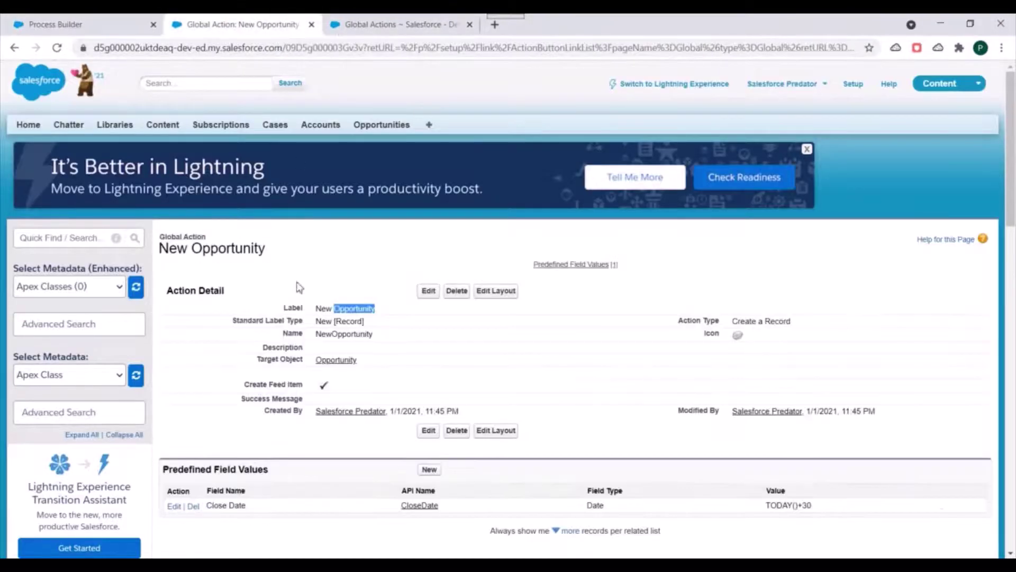
click(494, 292)
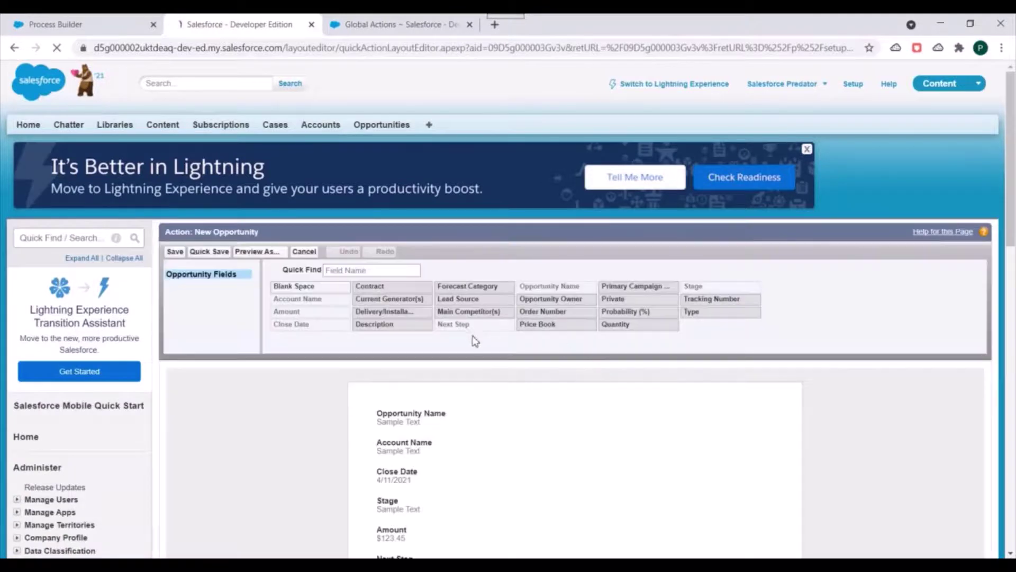
scroll(471, 341, down, 3)
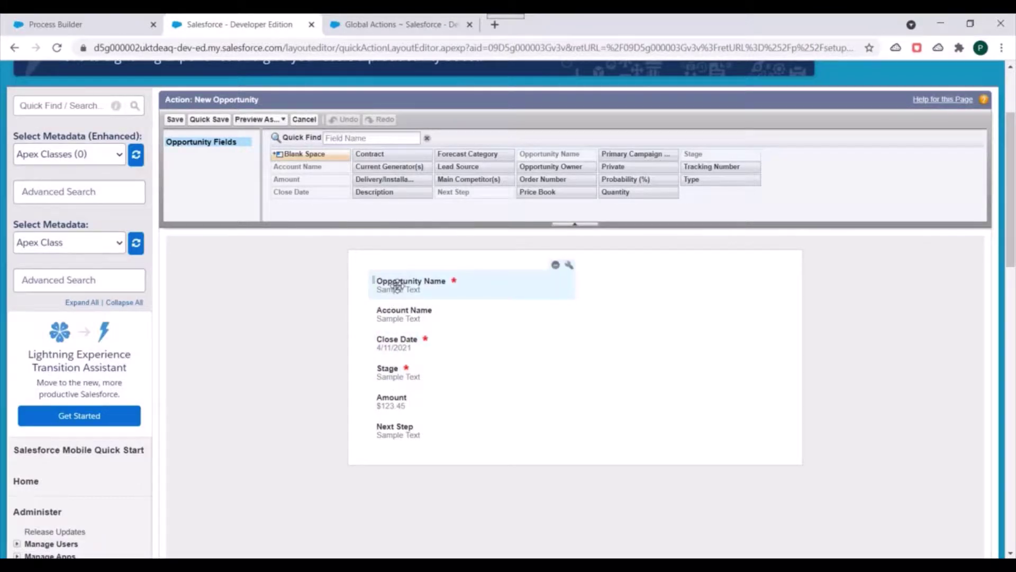
click(55, 24)
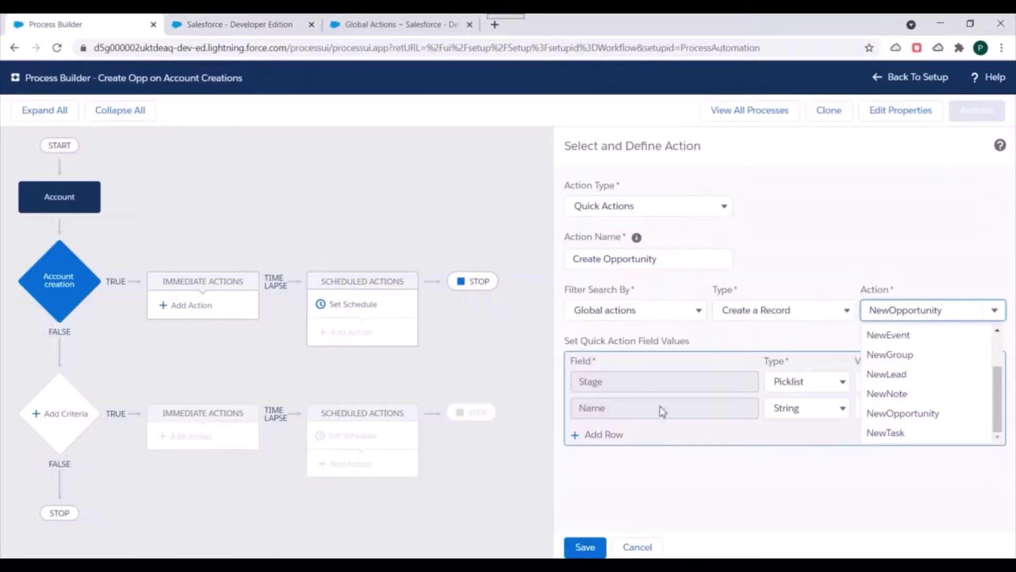
click(658, 386)
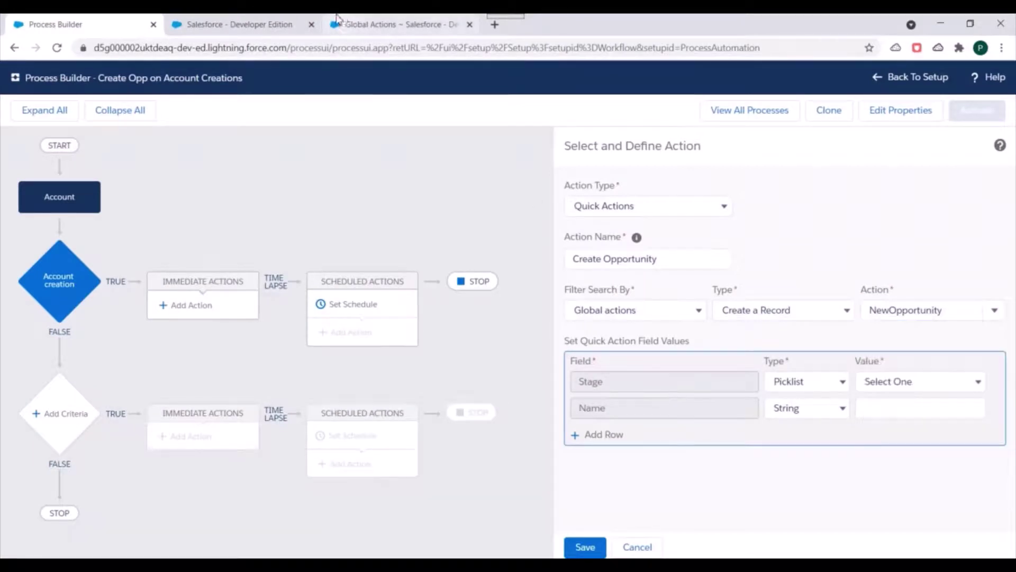
click(371, 24)
click(290, 21)
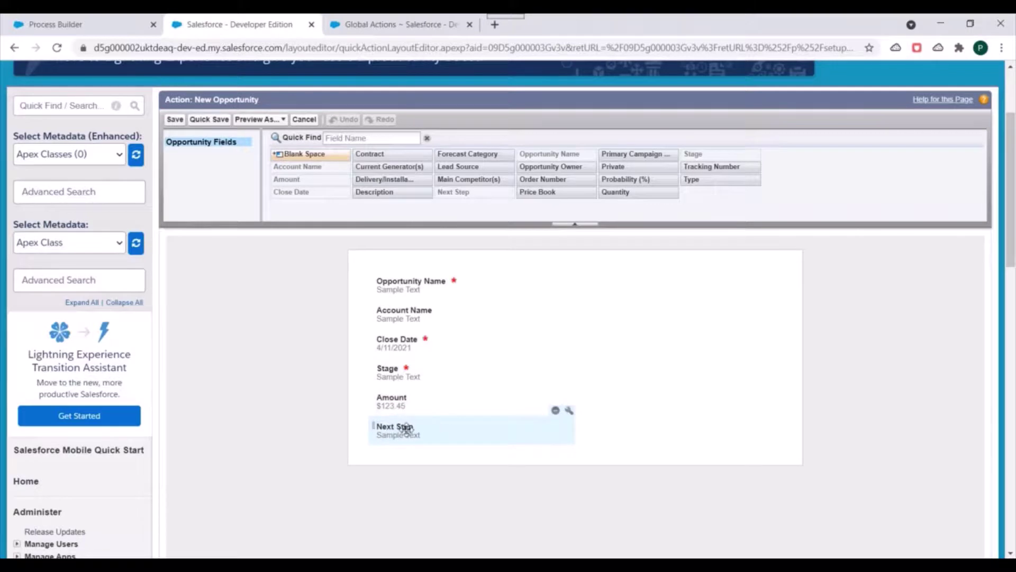
click(119, 20)
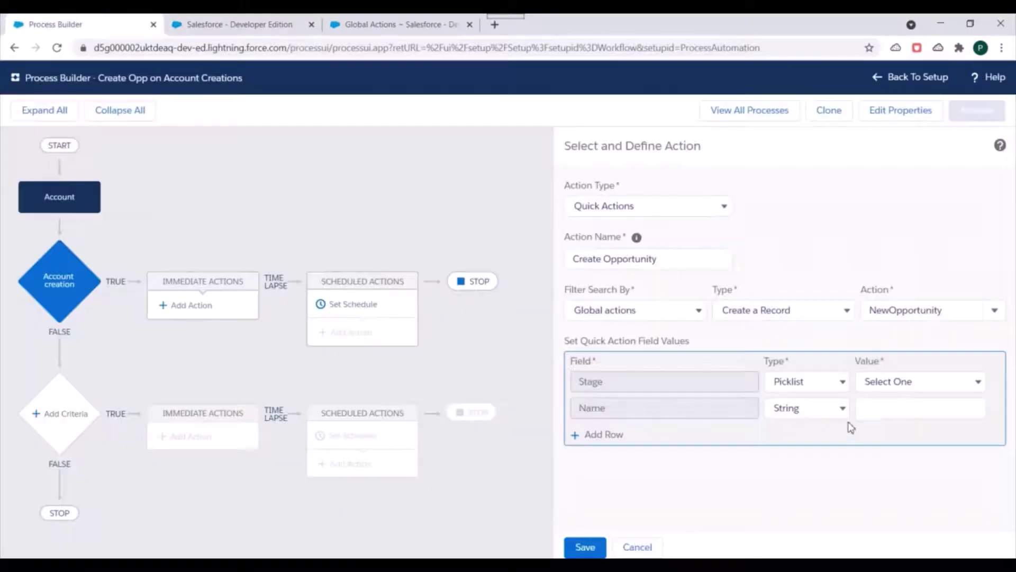
Set the Stage value to Prospecting and fill Name with a field reference to the account's Account Name field.
click(888, 385)
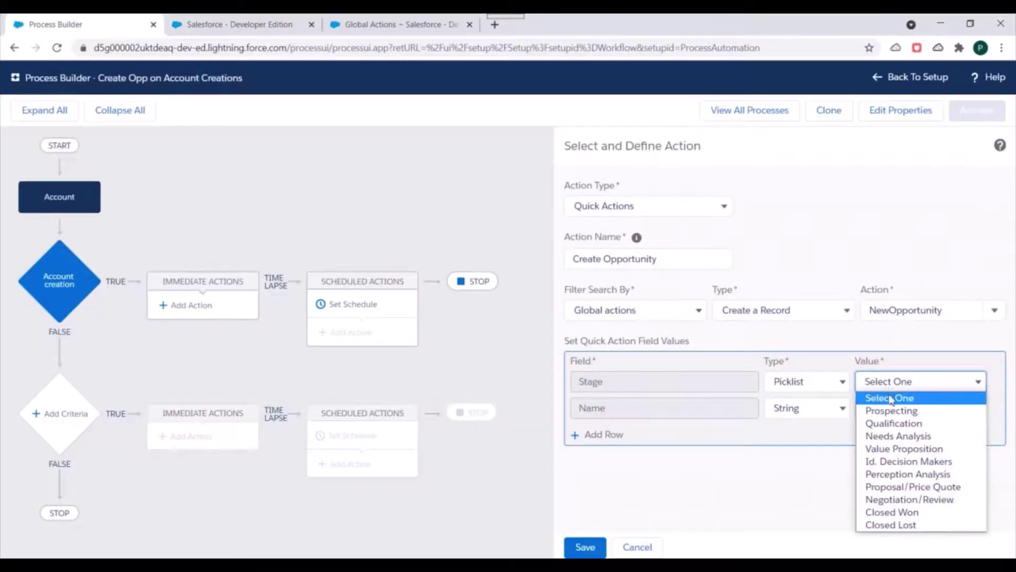
click(894, 410)
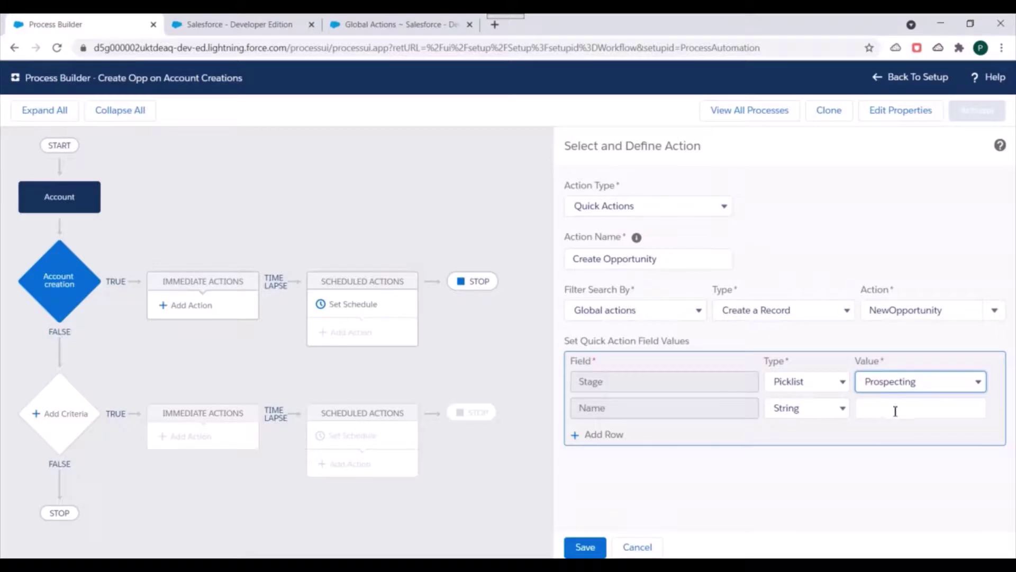
click(895, 410)
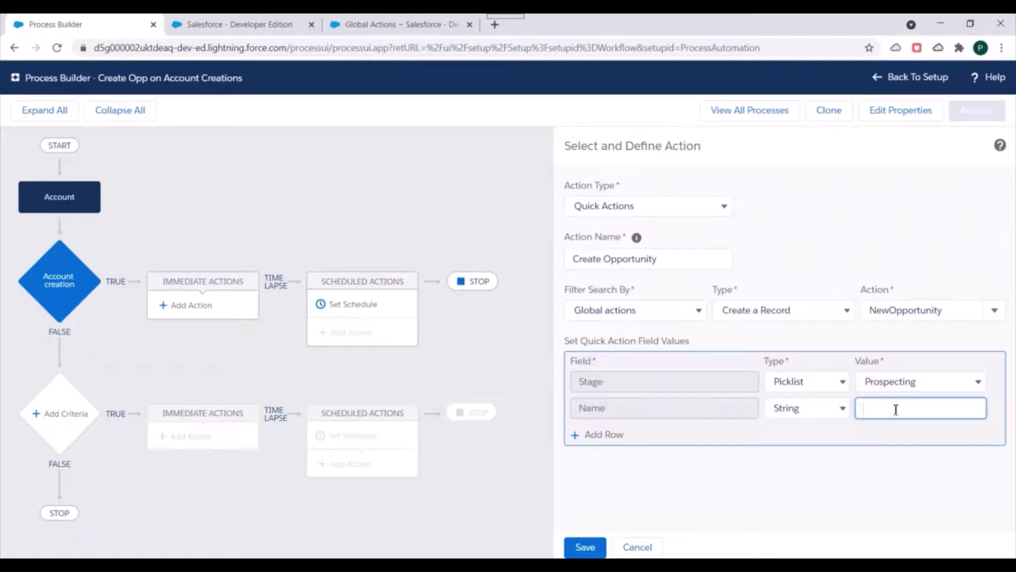
click(806, 411)
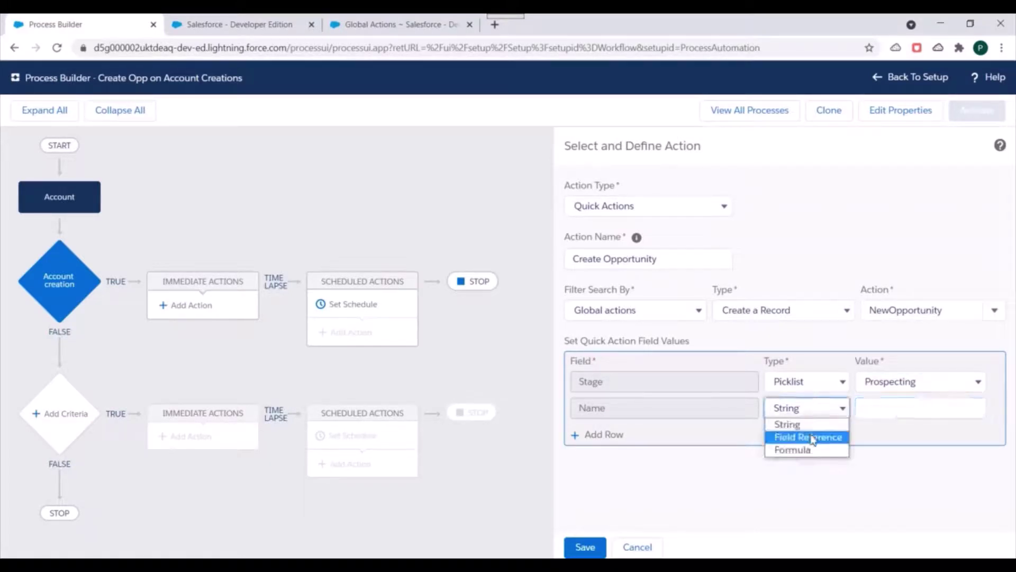
click(813, 438)
click(880, 408)
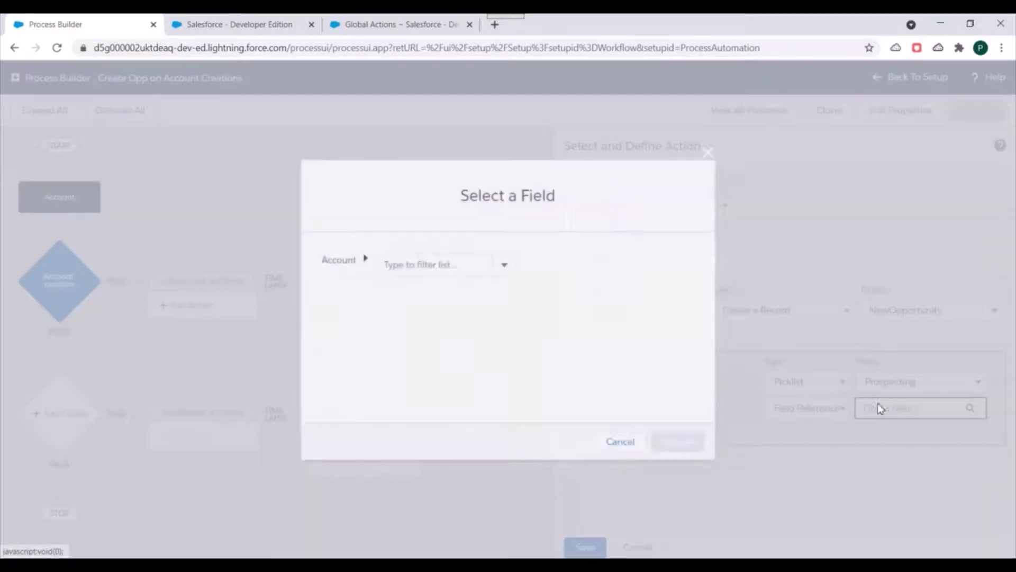
text(name)
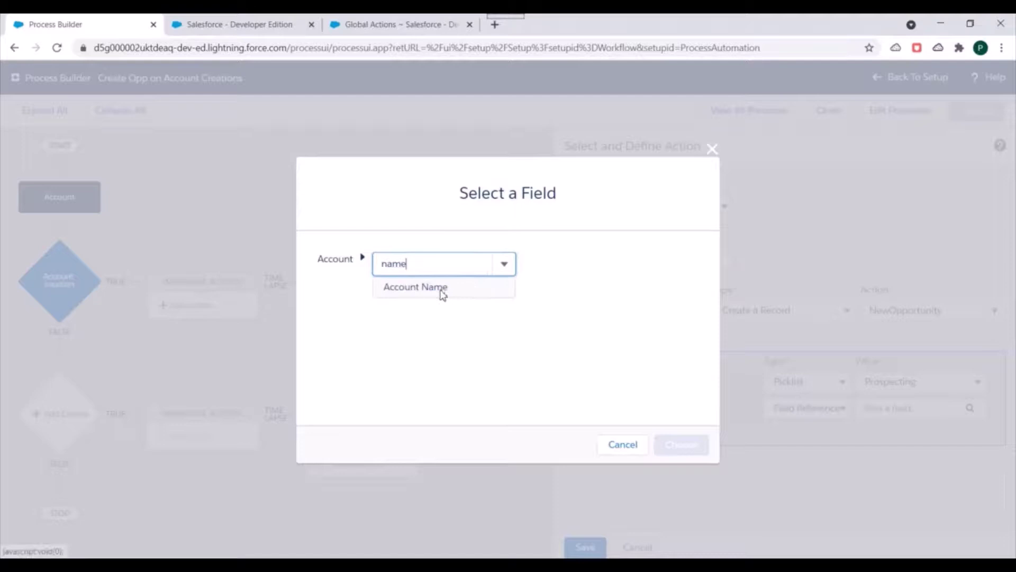
click(443, 292)
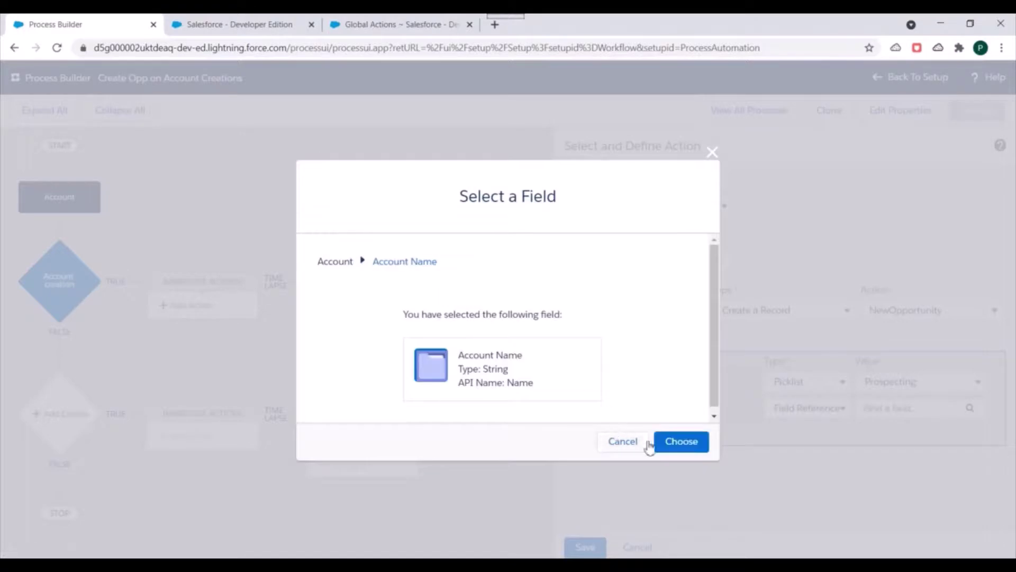
click(668, 444)
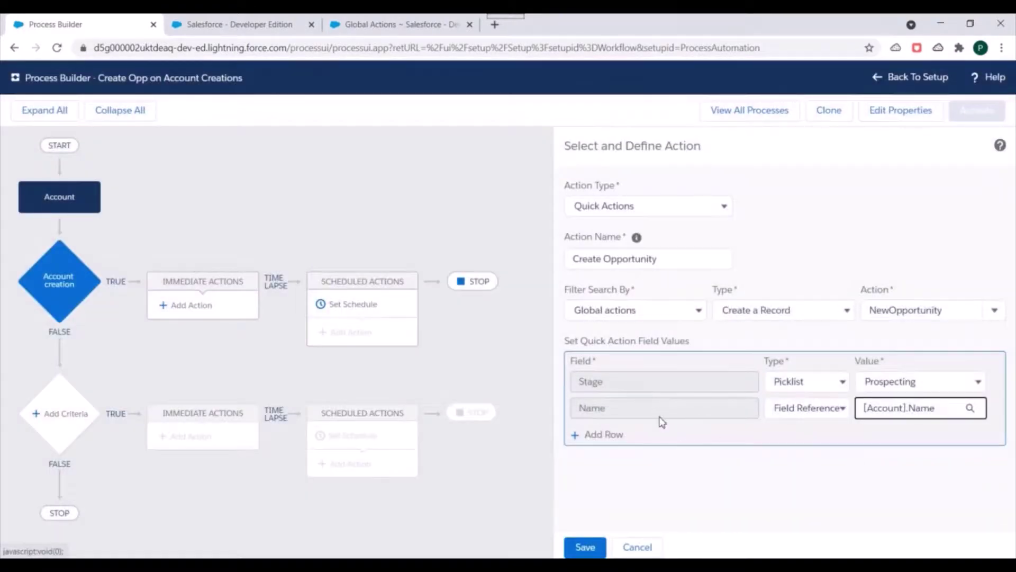
Check the New Opportunity layout's fields and add a field value row that sets Amount to the currency value $1,234.
click(597, 434)
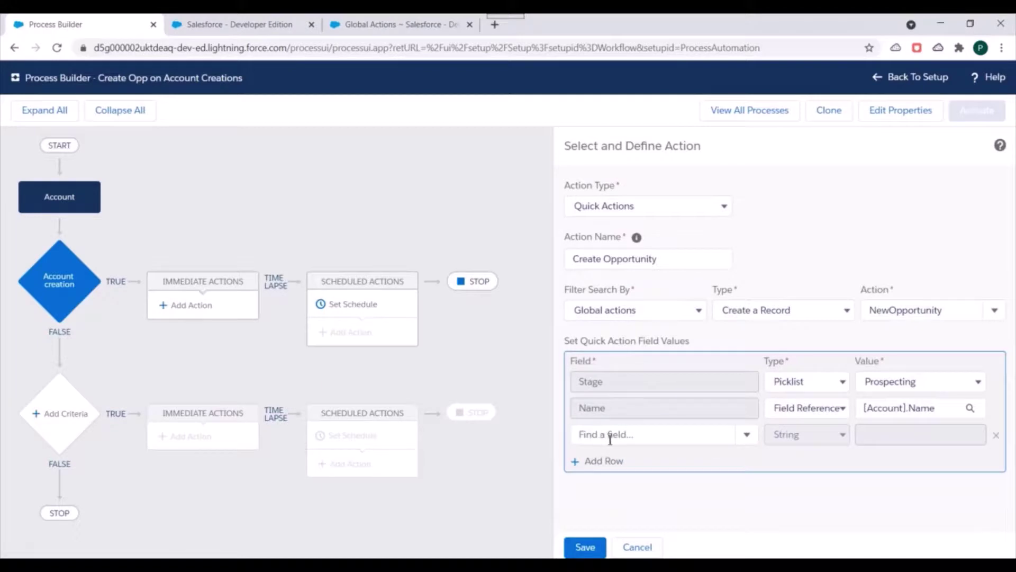
click(418, 21)
click(262, 21)
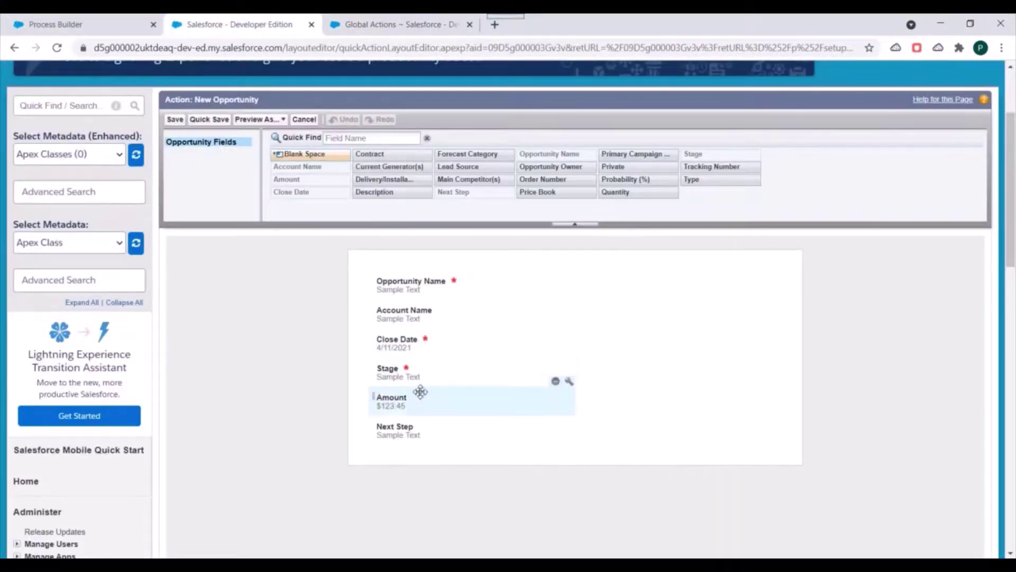
click(48, 23)
click(607, 434)
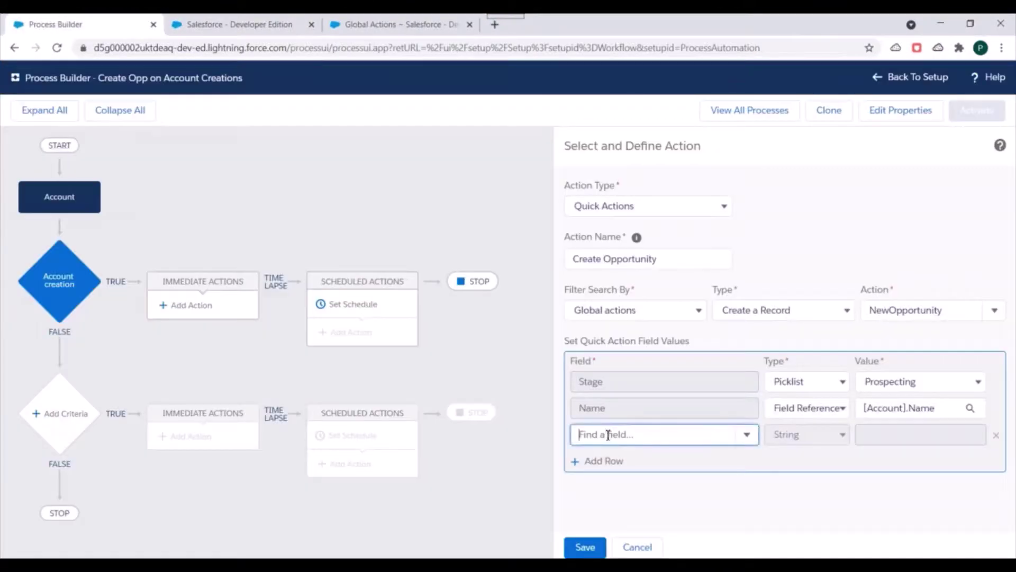
text(am)
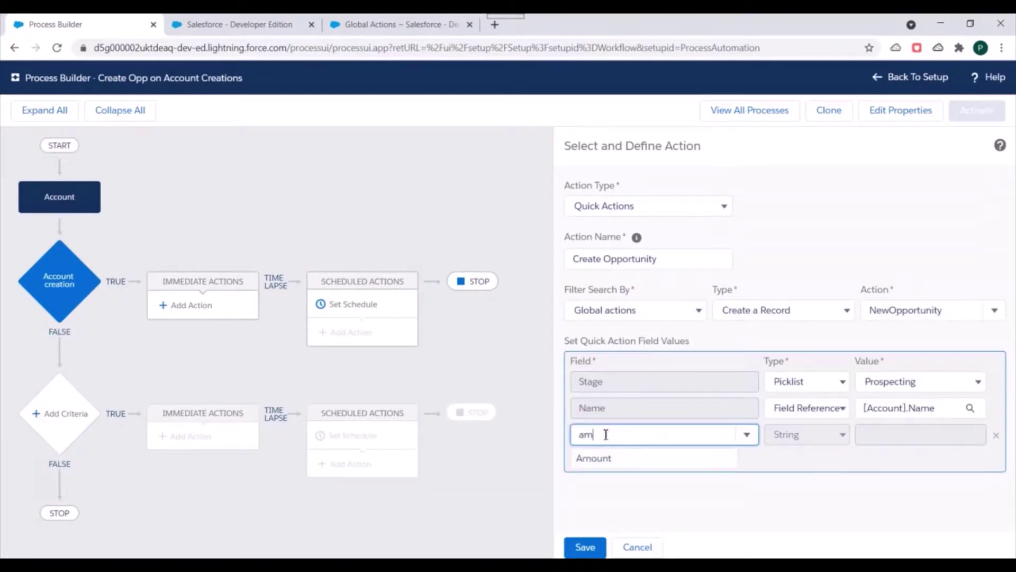
click(619, 458)
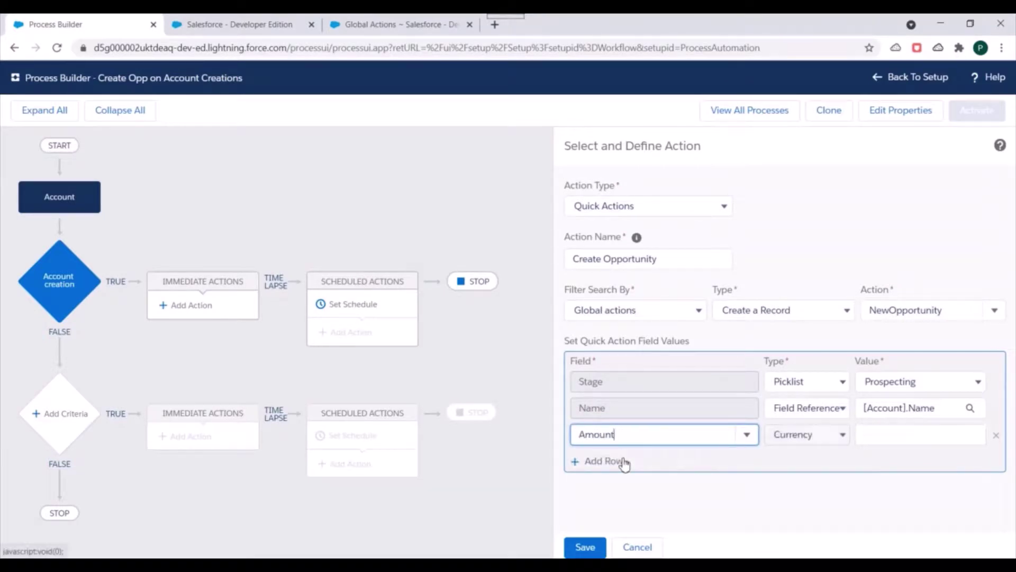
click(833, 441)
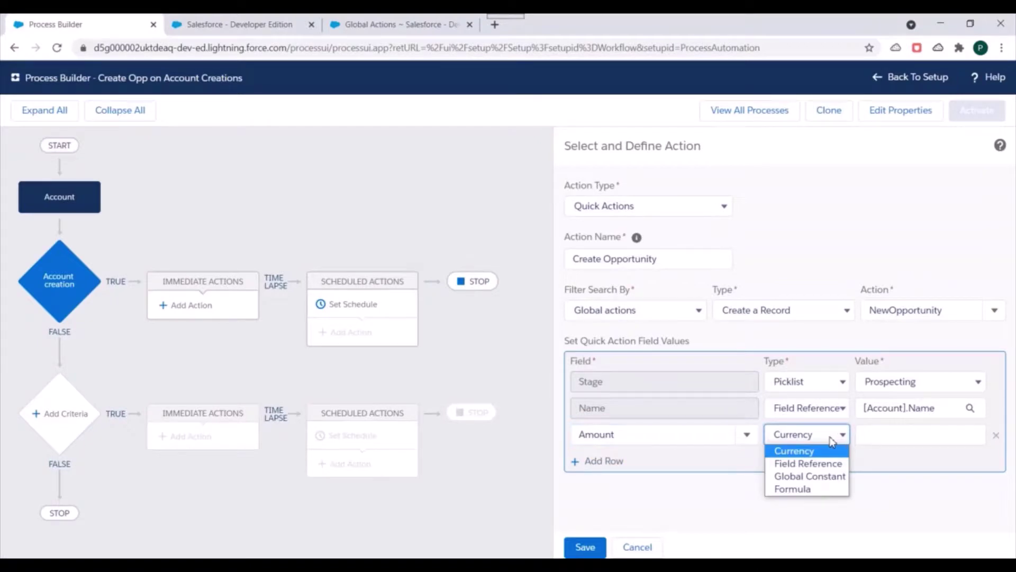
click(878, 434)
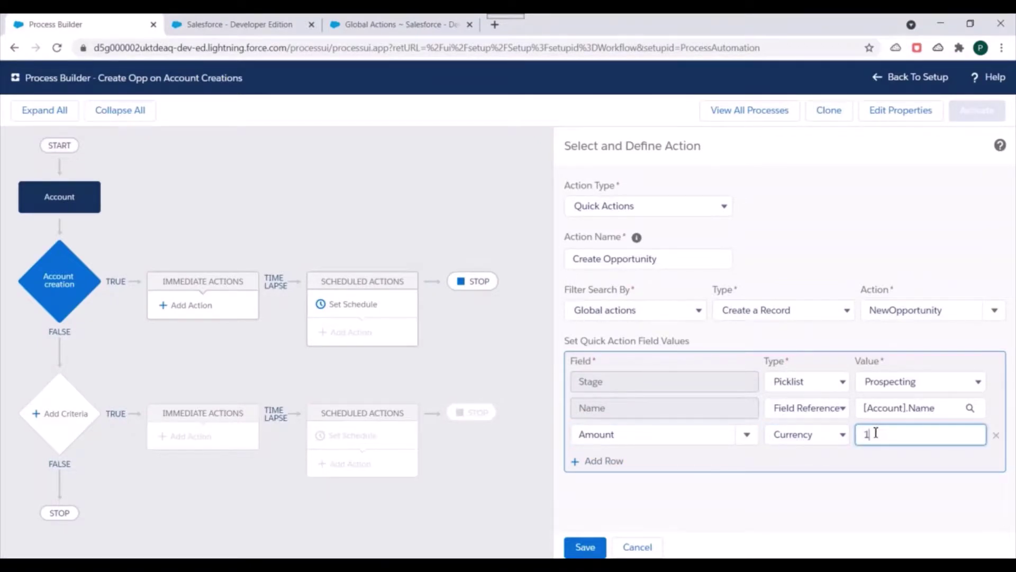
click(826, 491)
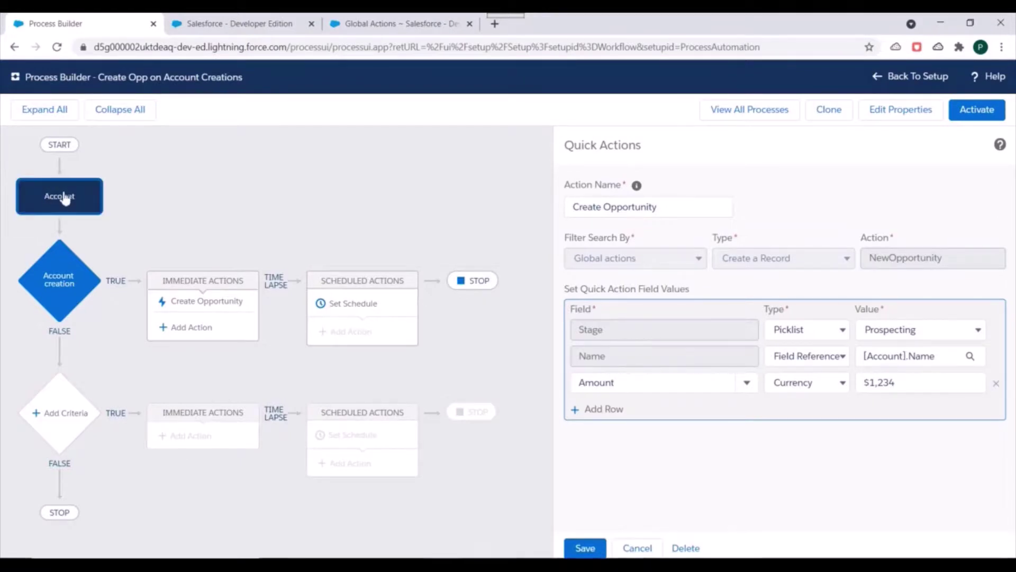
Add a field value row for Account ID to the Create Opportunity action, with the type Field Reference.
click(604, 409)
click(608, 411)
click(659, 432)
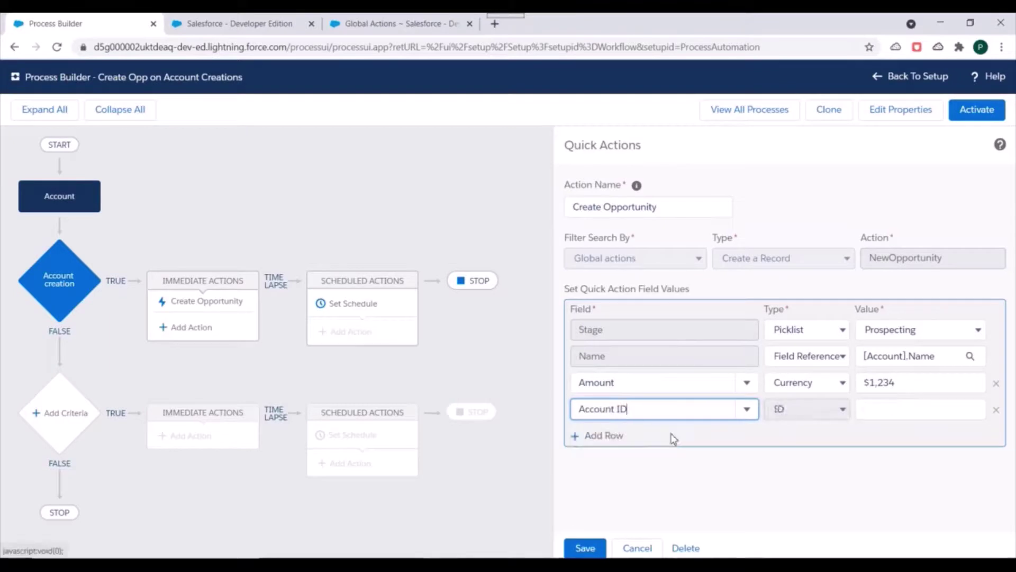
click(808, 409)
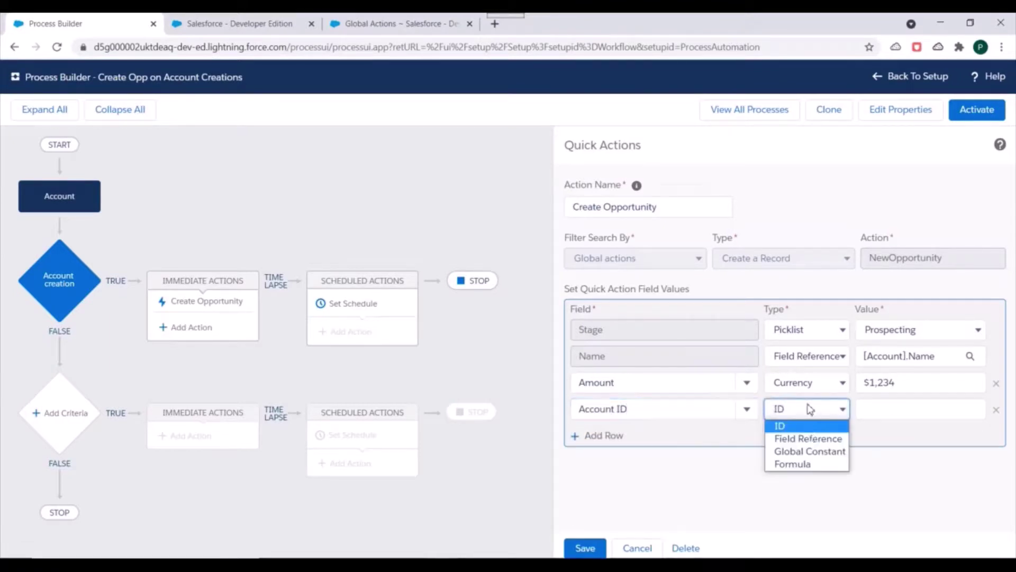
click(809, 438)
Choose the account's Account ID field as the value that the Account ID row references.
click(970, 408)
click(469, 255)
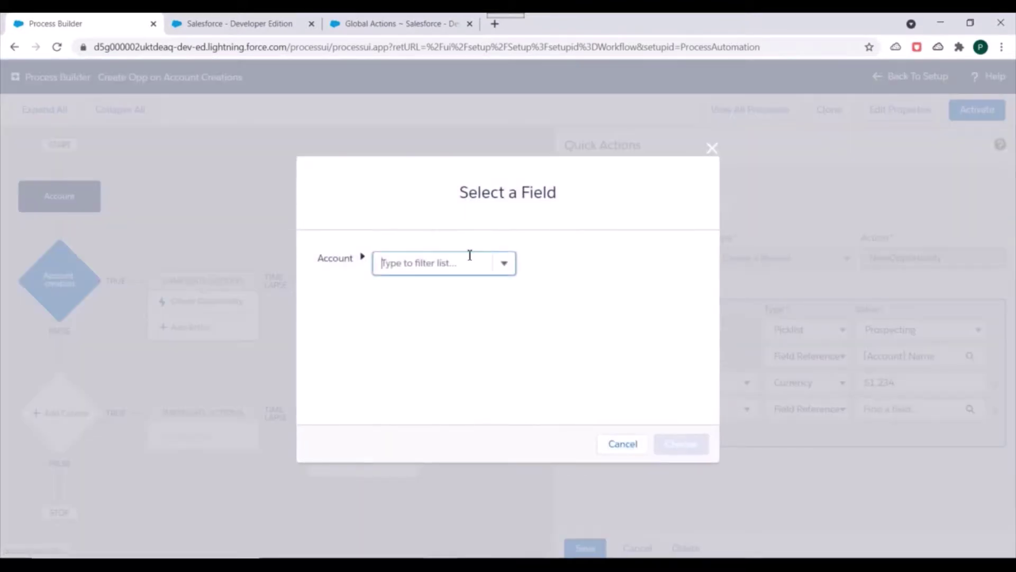
text(accounti)
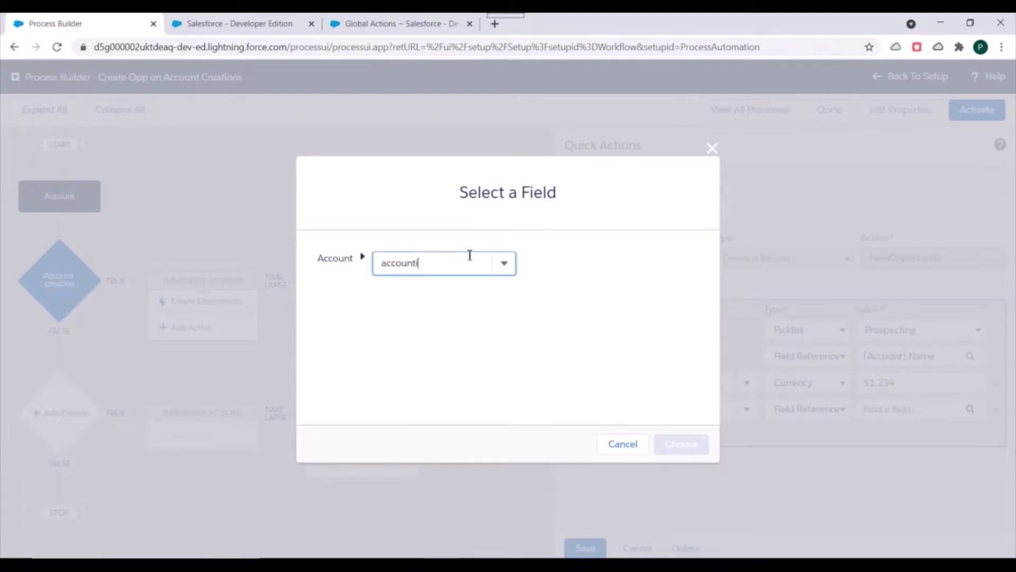
key(BackSpace)
key(BackSpace)
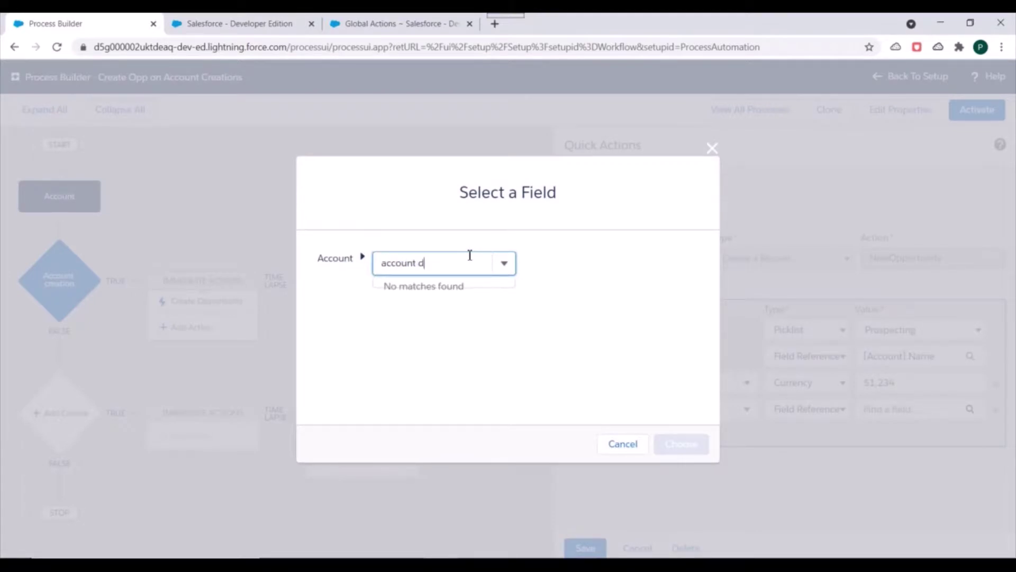
text(id)
click(443, 307)
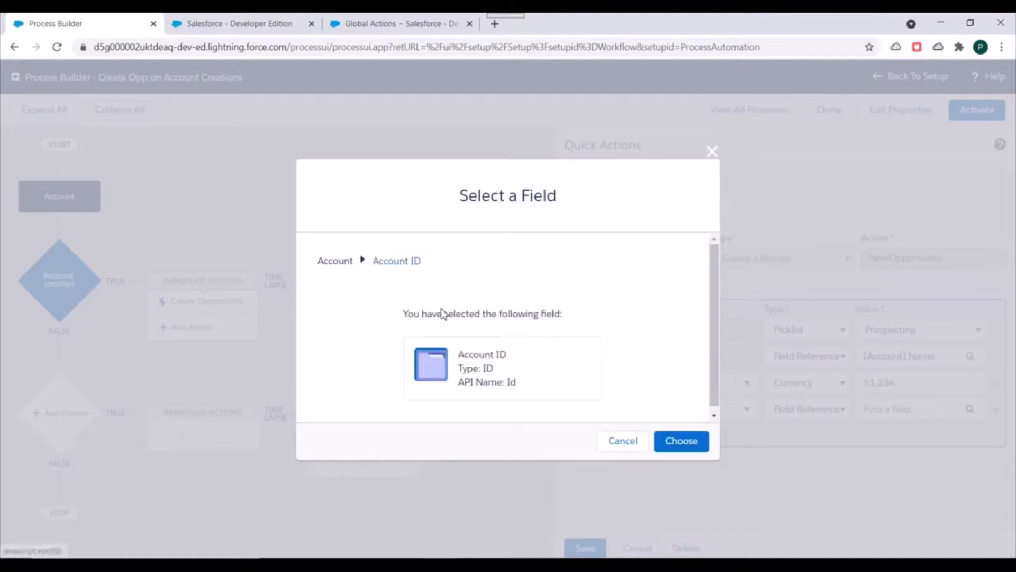
click(673, 443)
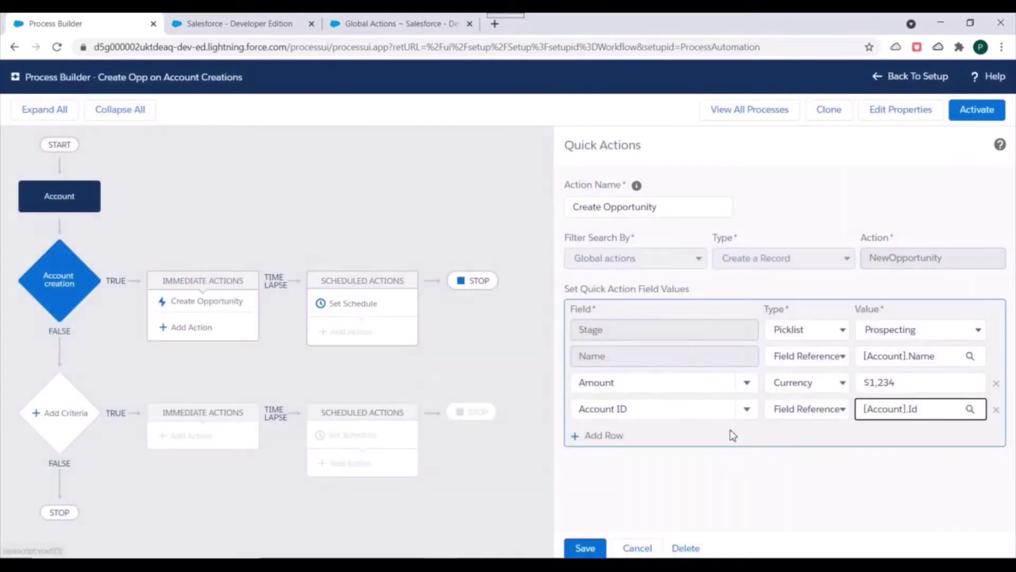
Save the Create Opportunity action and activate the Create Opp on Account Creations process.
click(585, 548)
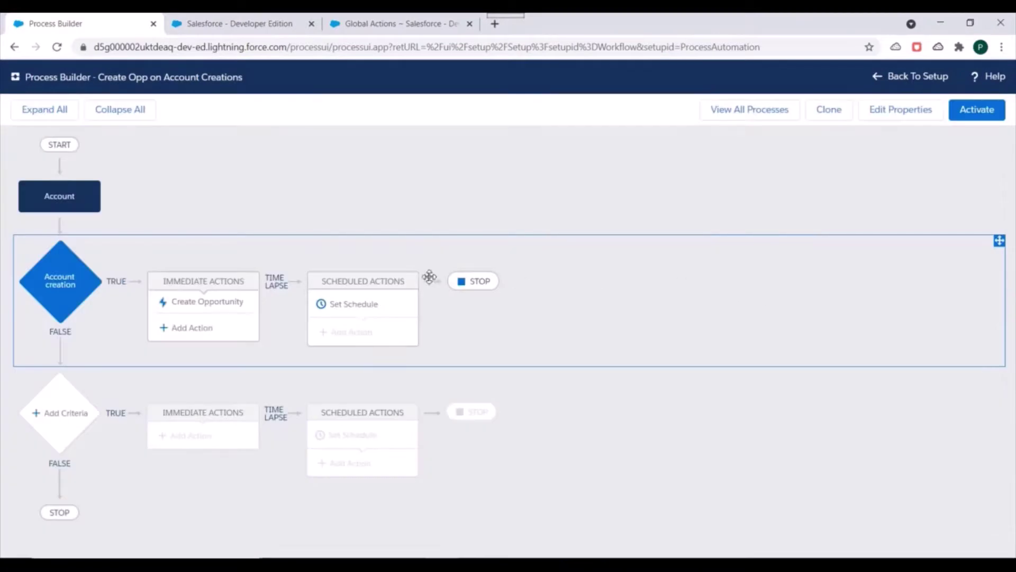
click(977, 109)
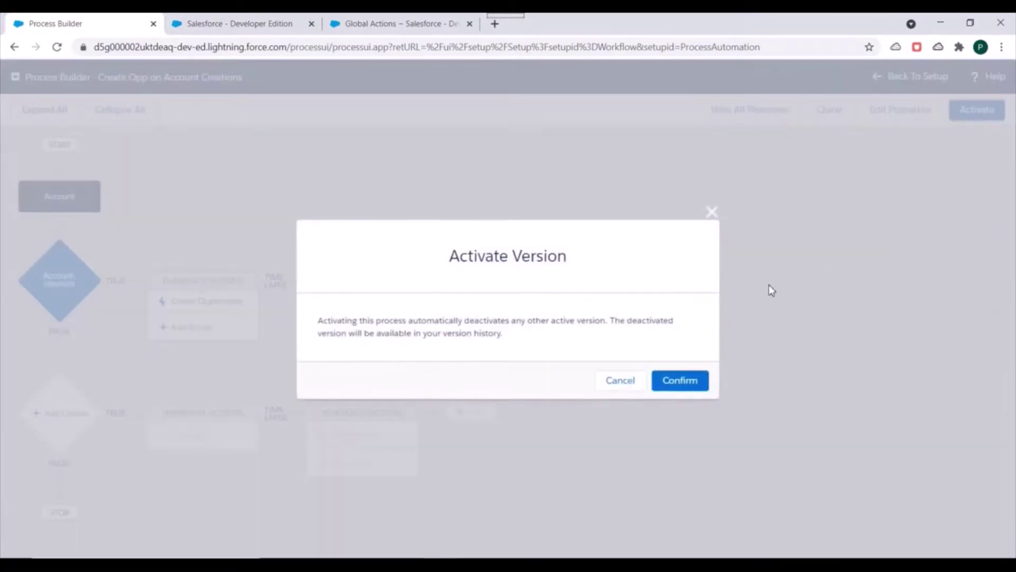
click(674, 381)
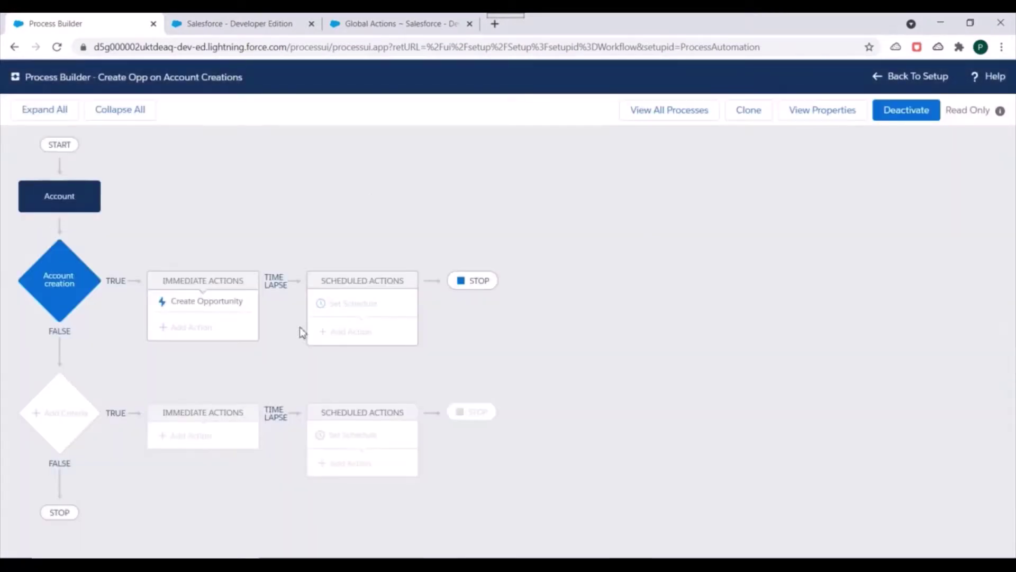
Open the Accounts home page in a new browser tab placed right beside the Process Builder tab.
click(246, 25)
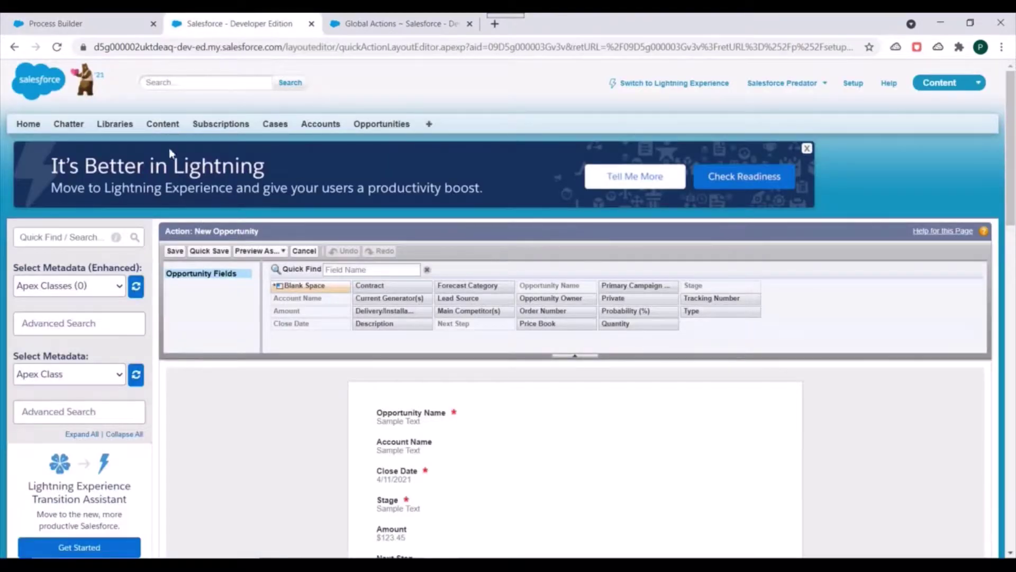
right_click(319, 129)
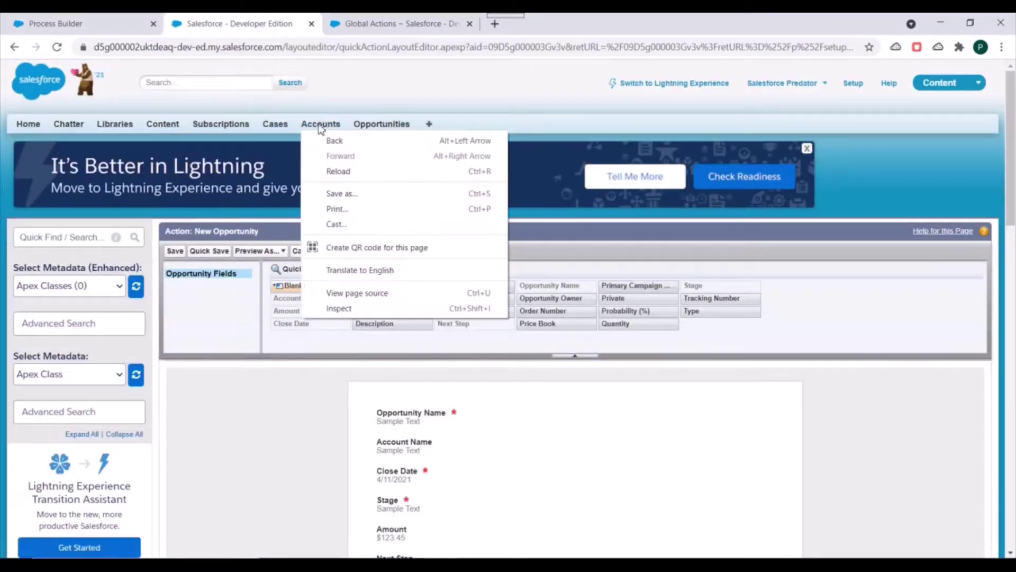
right_click(319, 127)
click(344, 141)
drag(372, 21, 245, 16)
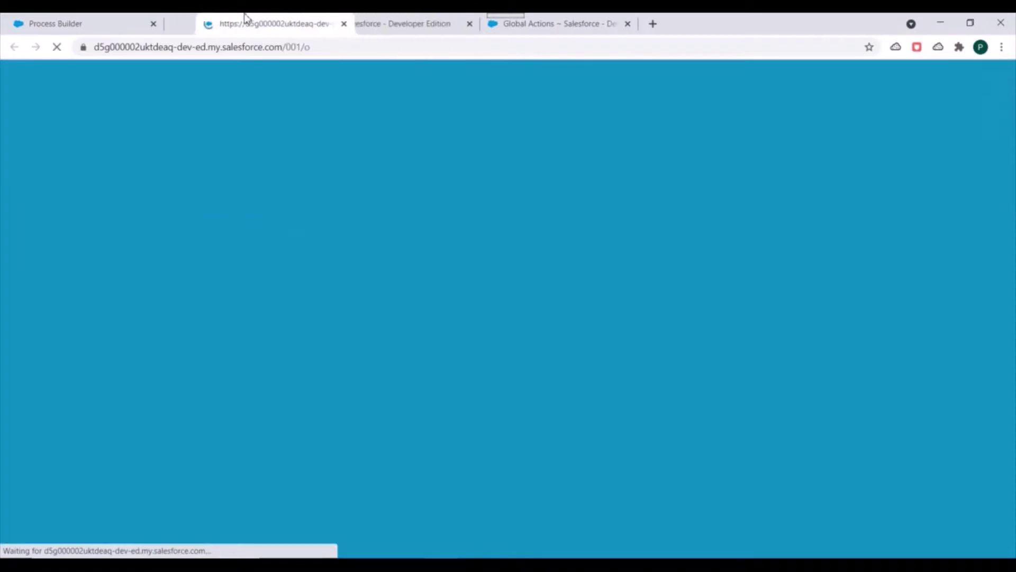
click(68, 21)
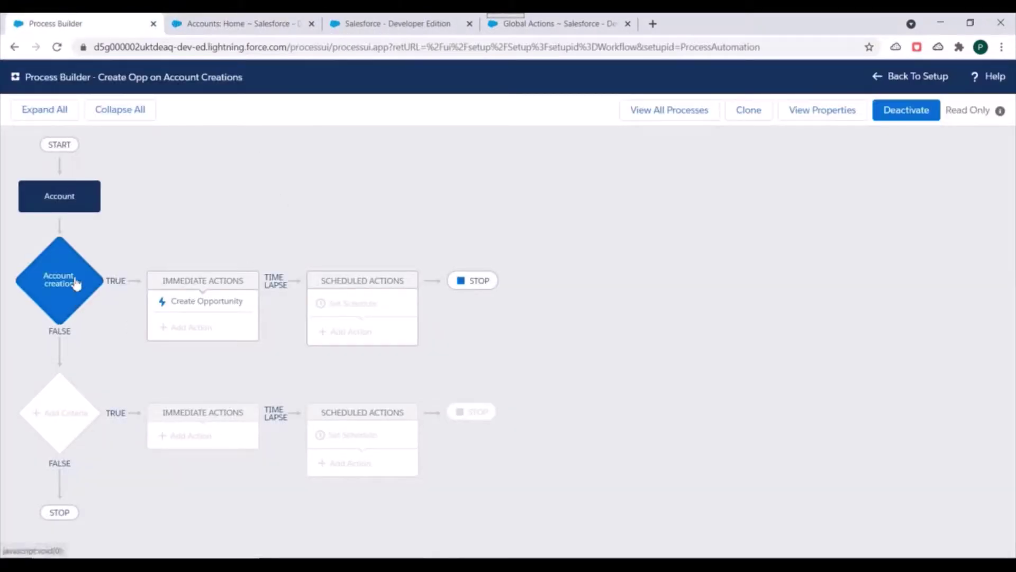
click(210, 20)
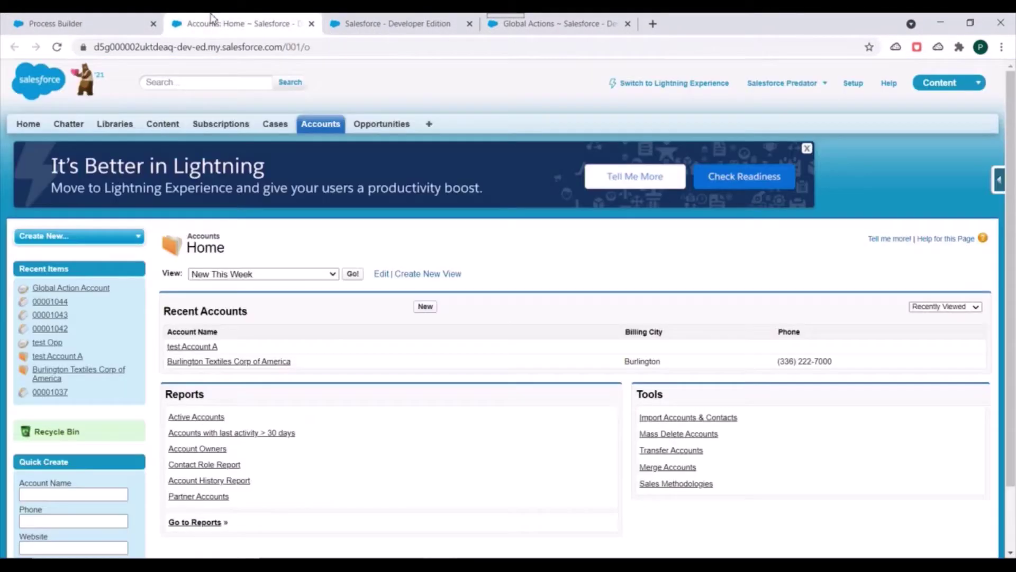
Start a new account record with the account name Demo Account and the rating Hot.
click(425, 307)
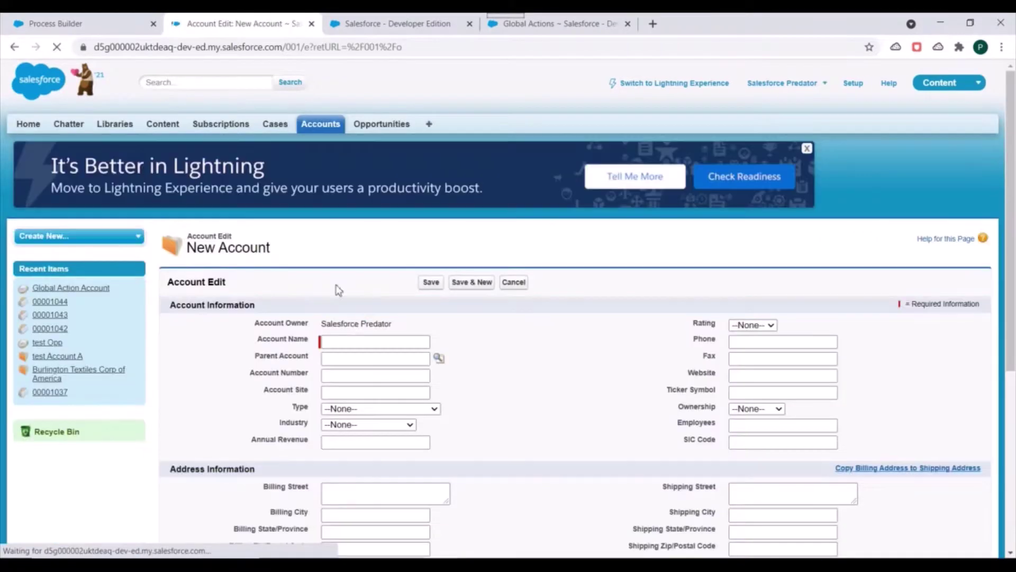
click(379, 340)
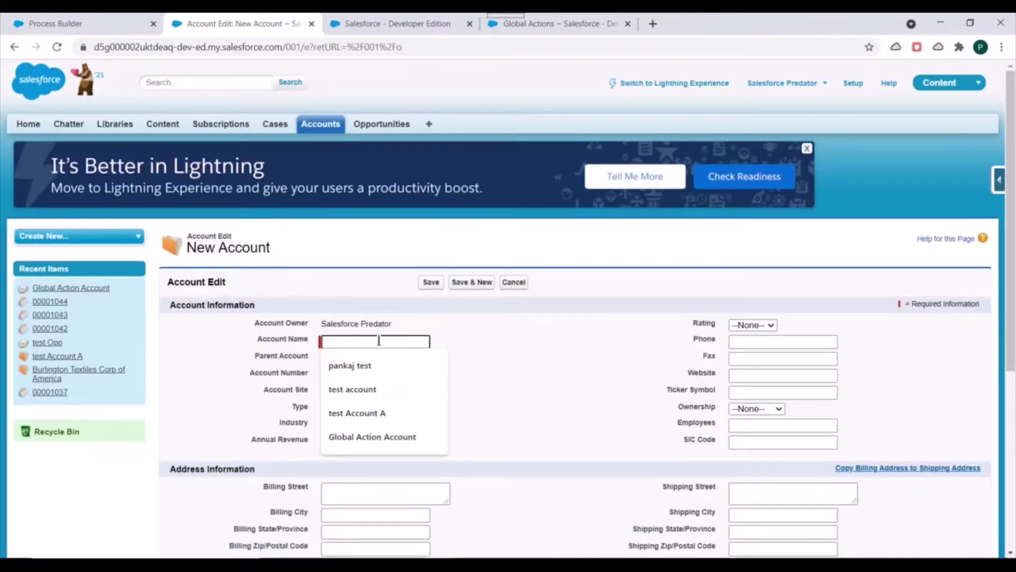
text(Demo Account)
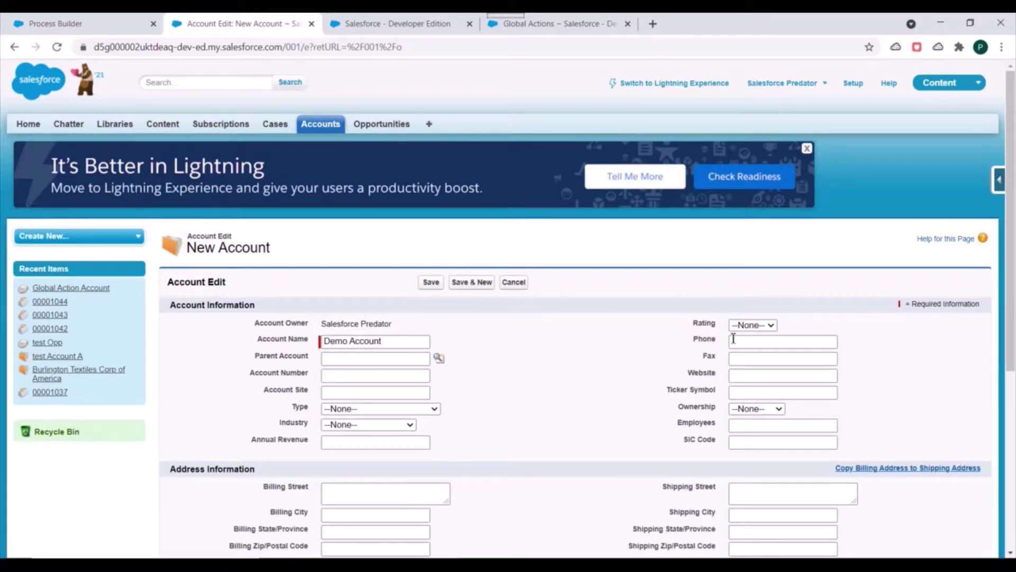
click(751, 325)
click(743, 345)
scroll(578, 364, down, 1)
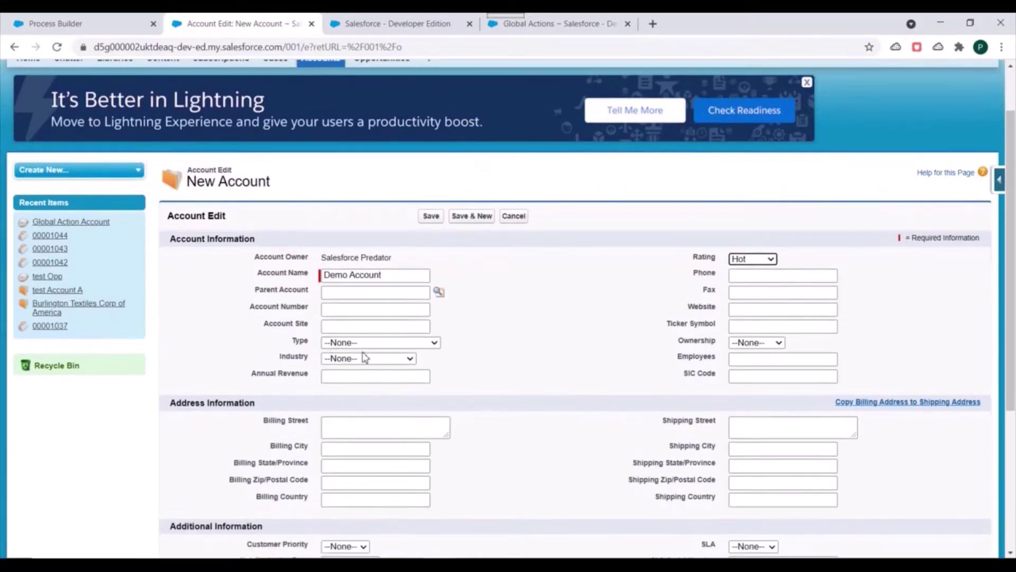
Set the new account's type to Prospect and its industry to Finance, and save the record.
click(364, 343)
click(360, 377)
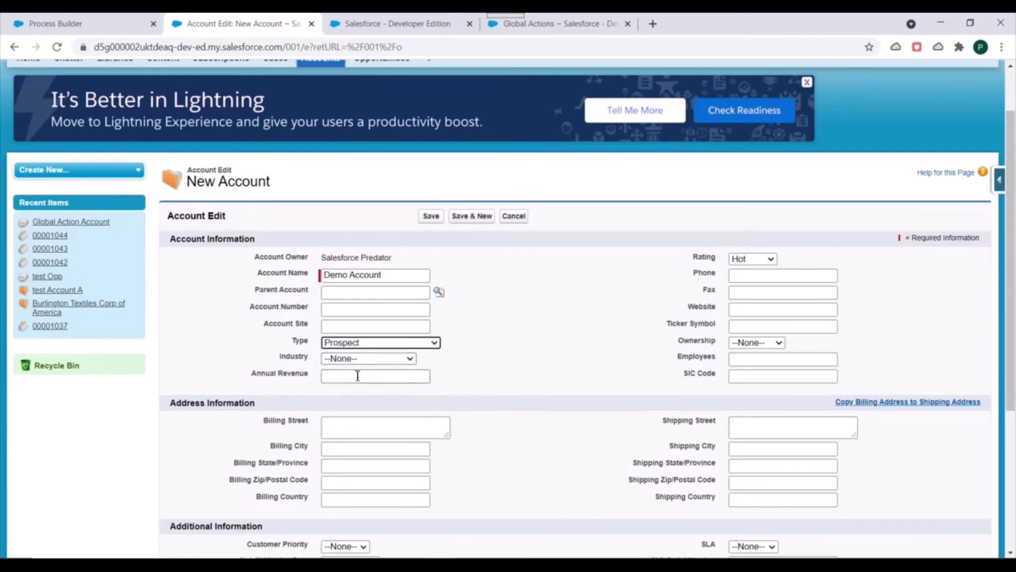
click(365, 358)
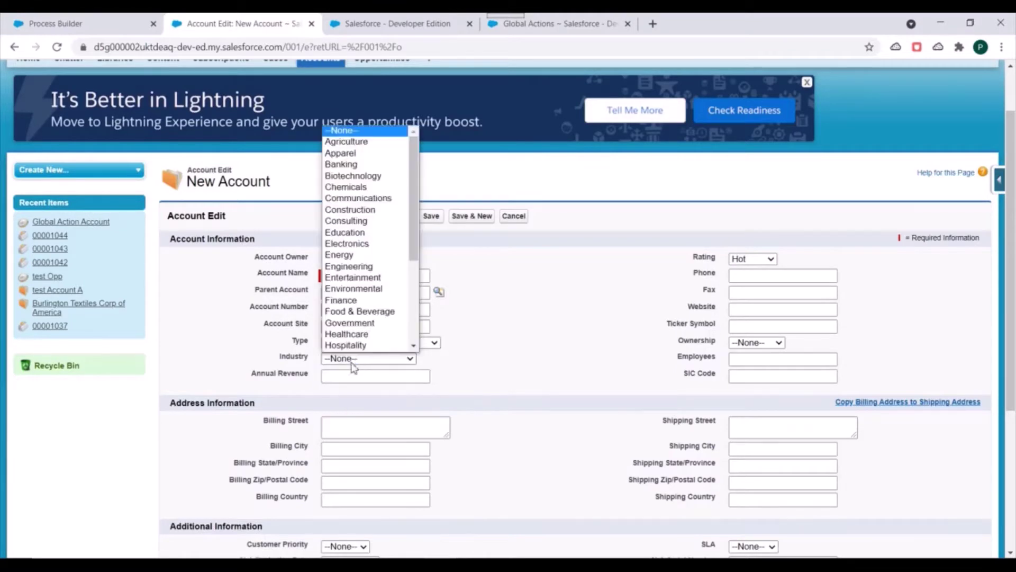
click(363, 300)
drag(517, 330, 524, 341)
scroll(523, 341, down, 1)
scroll(479, 292, down, 1)
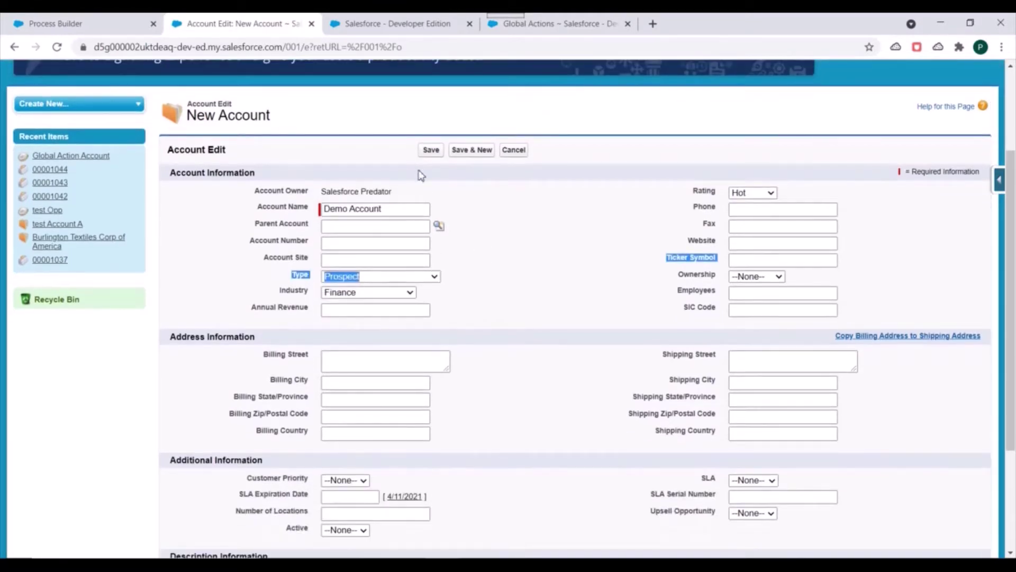
click(433, 151)
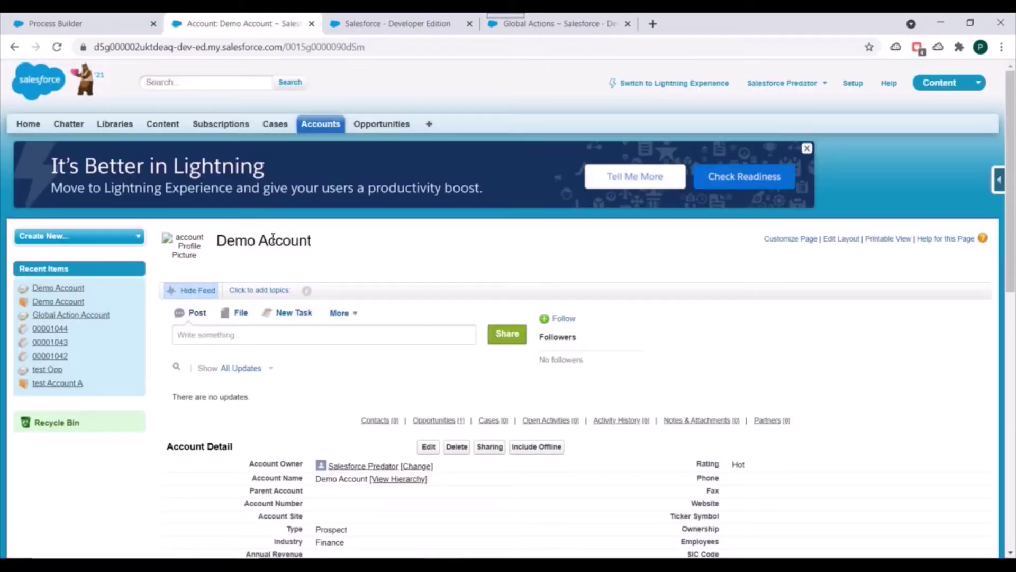
Open the opportunity listed under the Demo Account's related opportunities in a new browser tab and switch to it.
scroll(273, 237, down, 3)
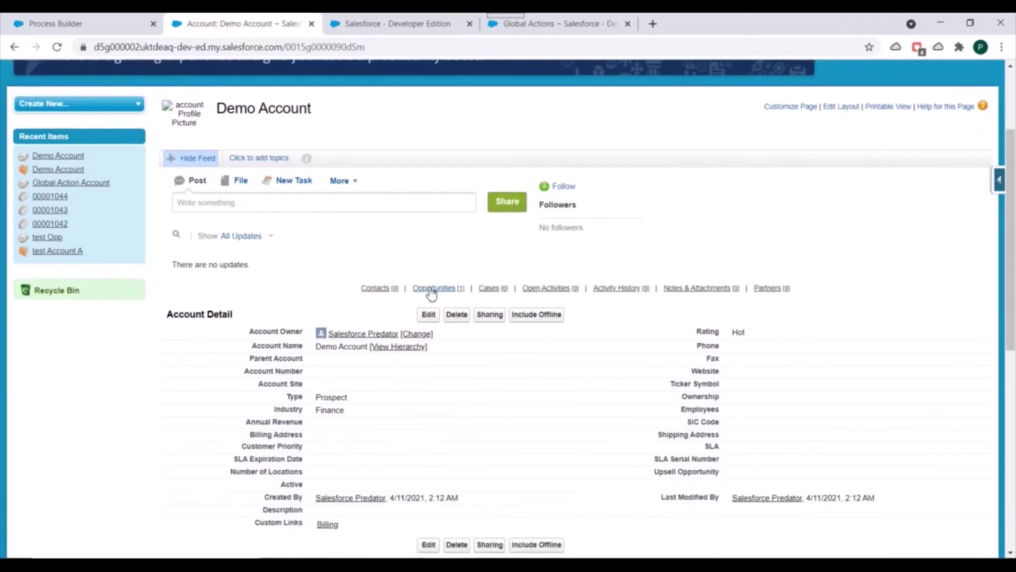
click(432, 293)
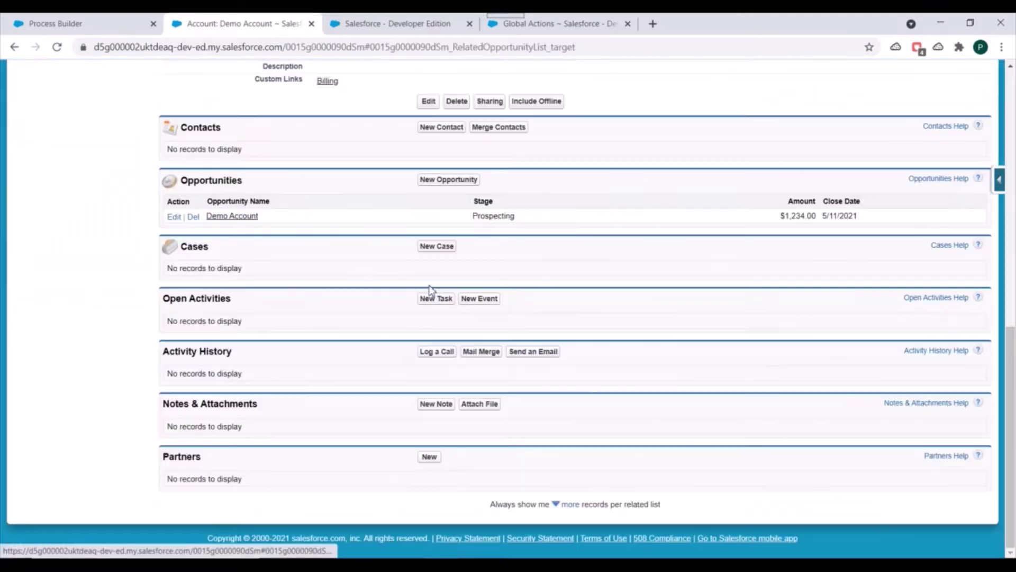
right_click(219, 215)
click(249, 223)
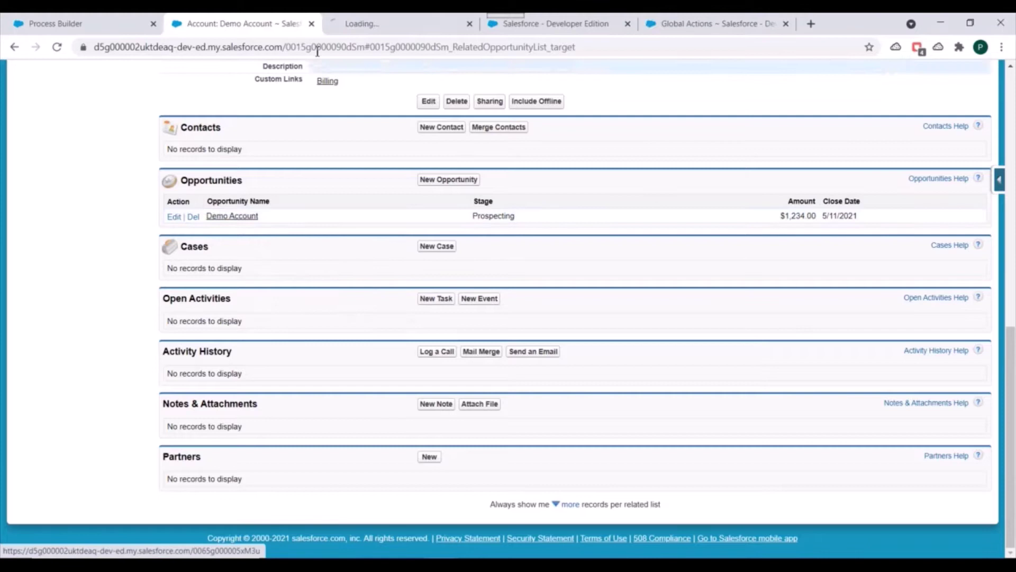
click(365, 18)
Check the close date and amount in the Demo Account opportunity's details.
scroll(462, 267, down, 3)
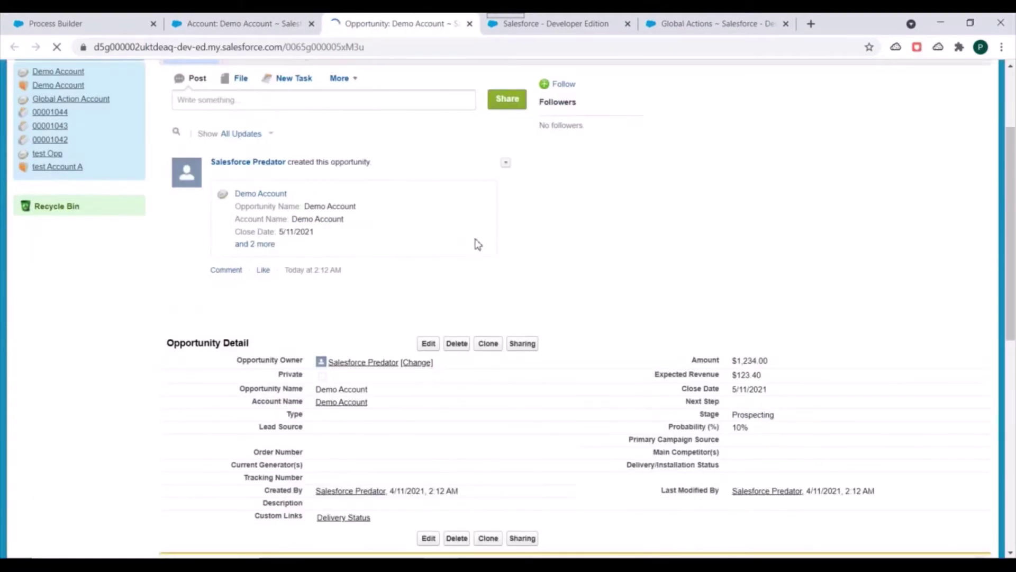
scroll(478, 245, down, 2)
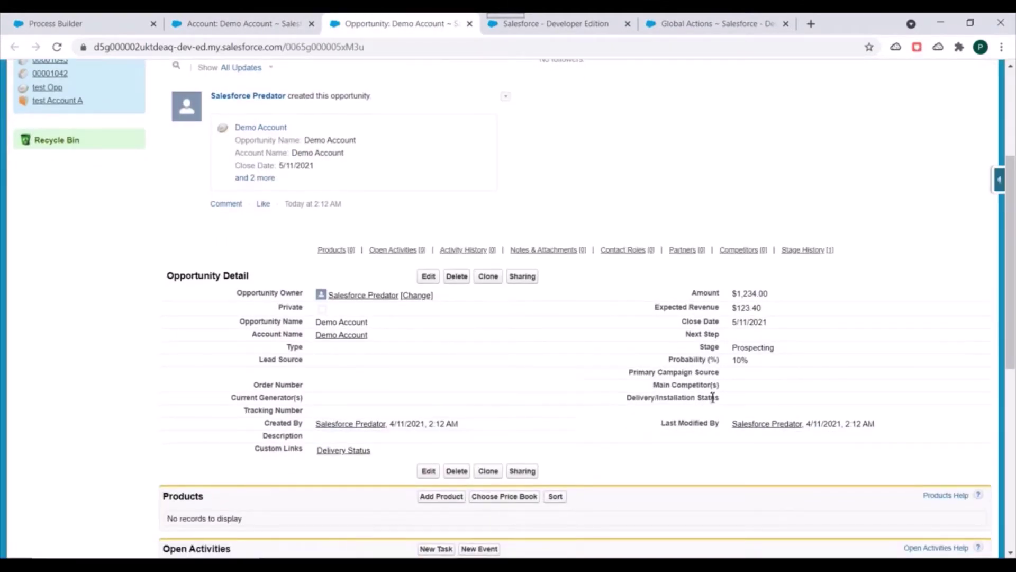
double_click(739, 322)
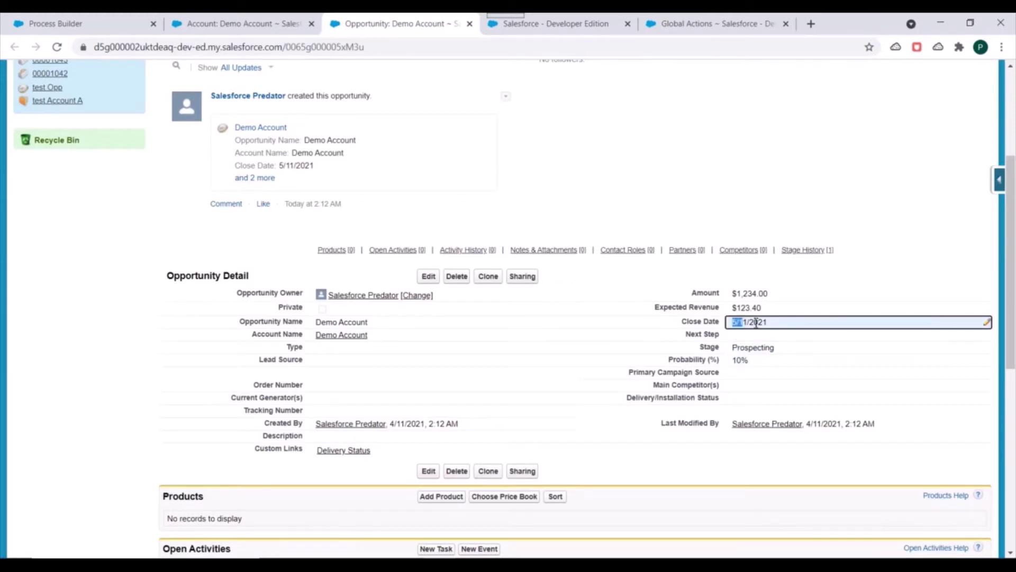
drag(756, 322, 783, 324)
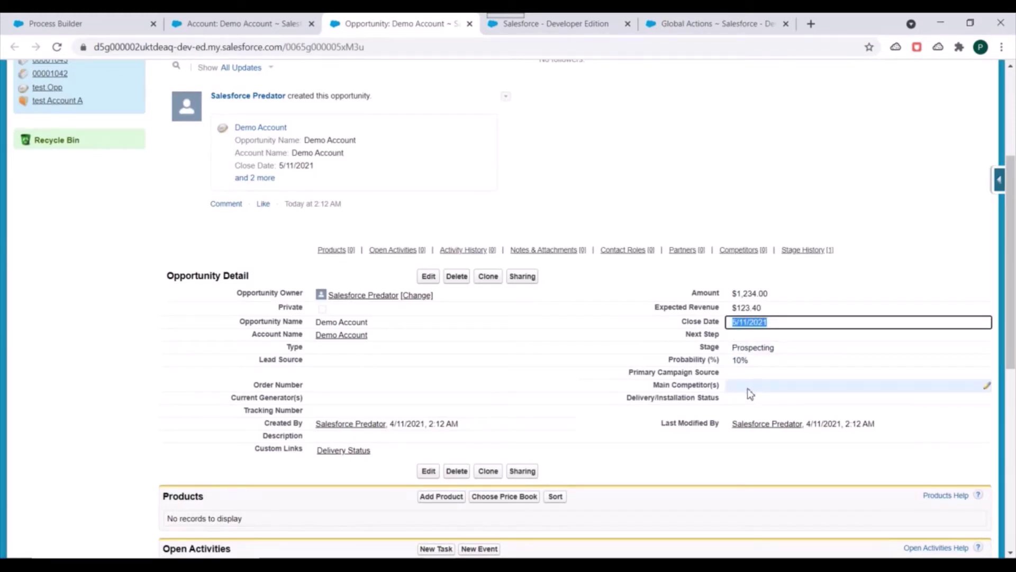
double_click(777, 294)
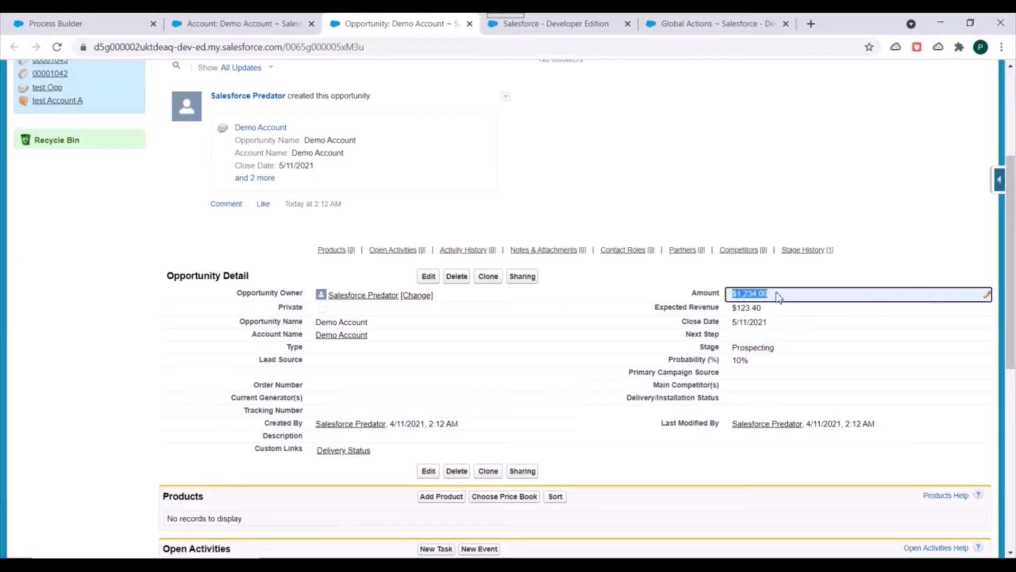
Return to the Create Opp on Account Creations process in the Process Builder browser tab.
scroll(682, 318, up, 4)
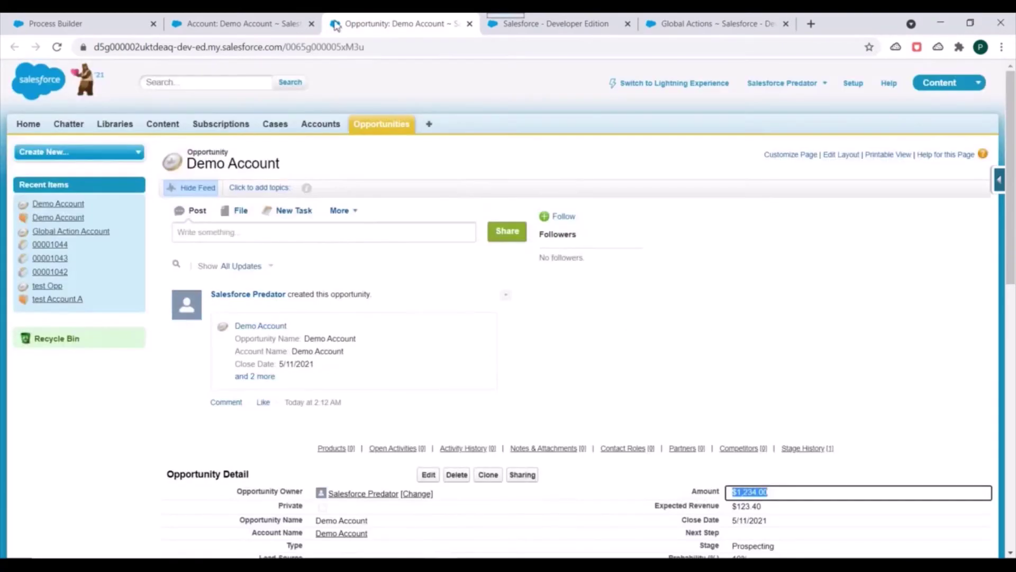
click(239, 23)
click(102, 19)
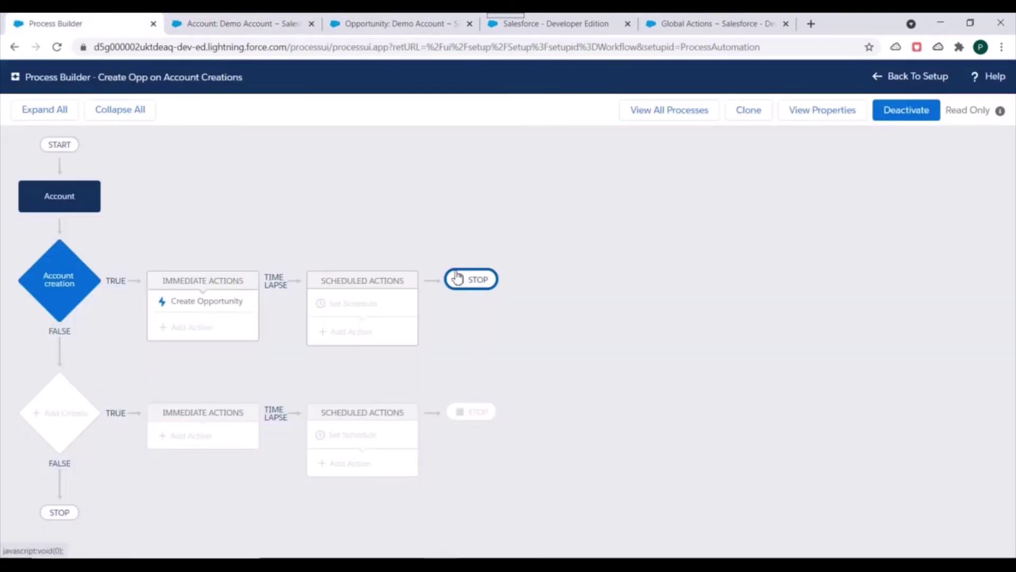